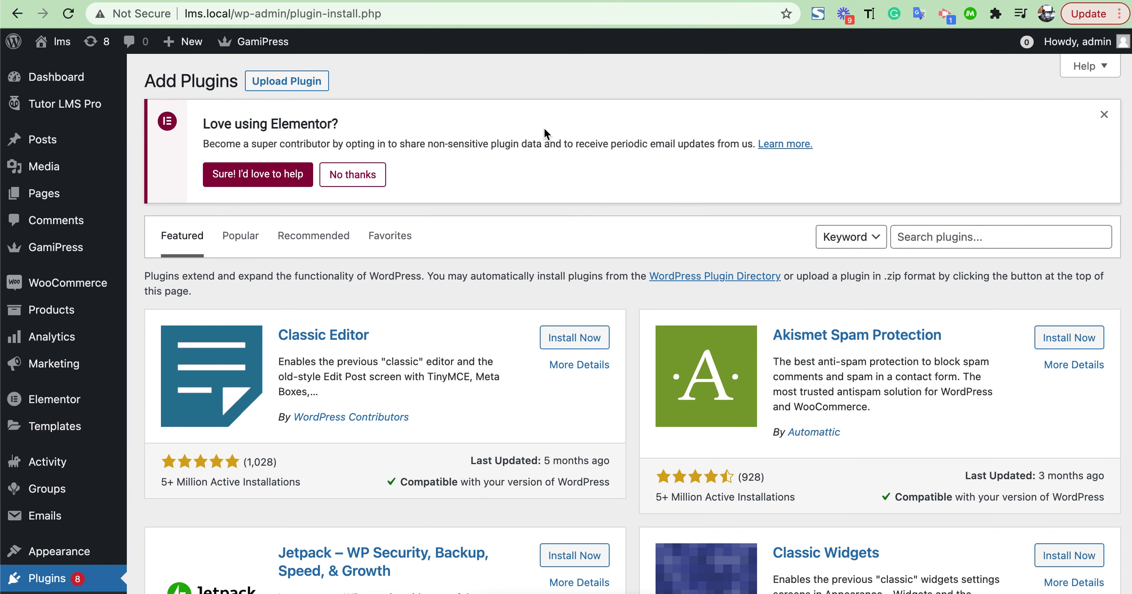
Search the plugin directory for 'paid membership pro'.
left_click(944, 239)
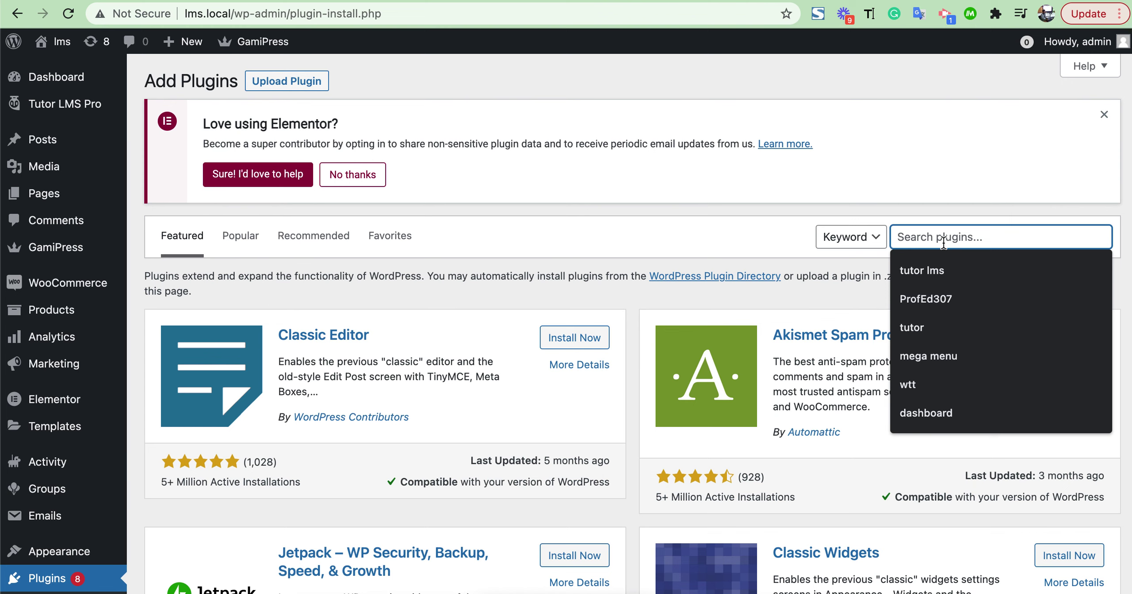
type("me")
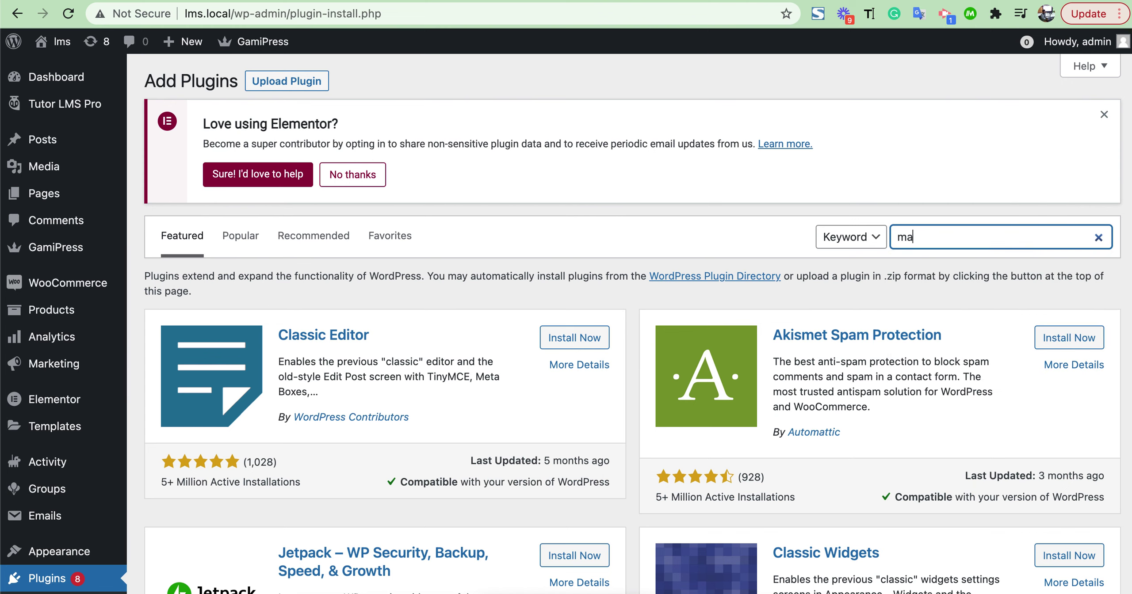
key("BackSpace")
key("BackSpace")
type("p")
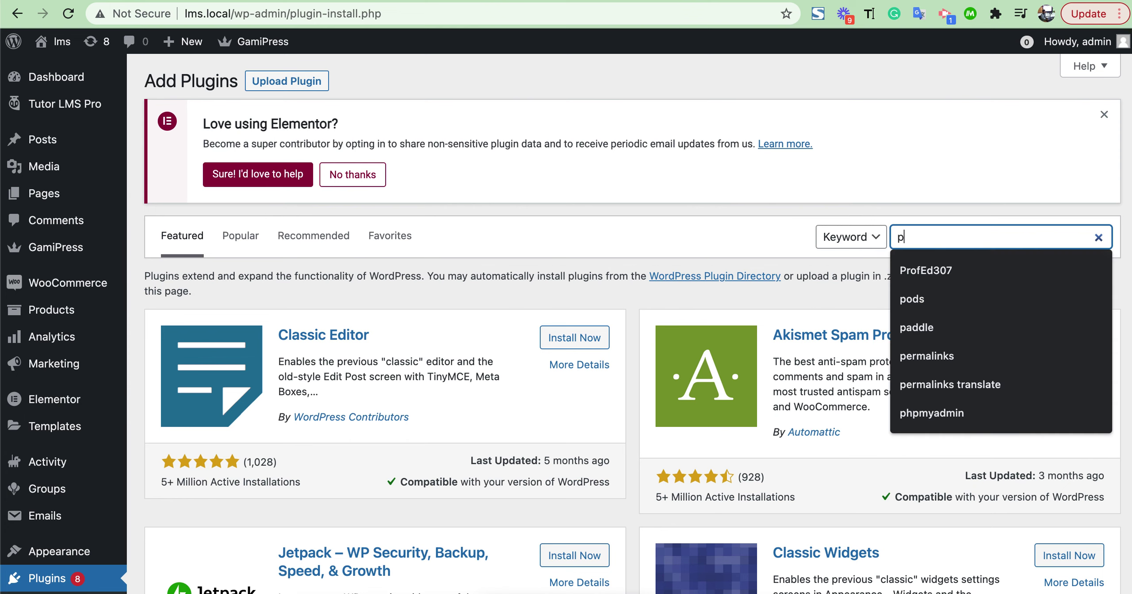
type("aid me")
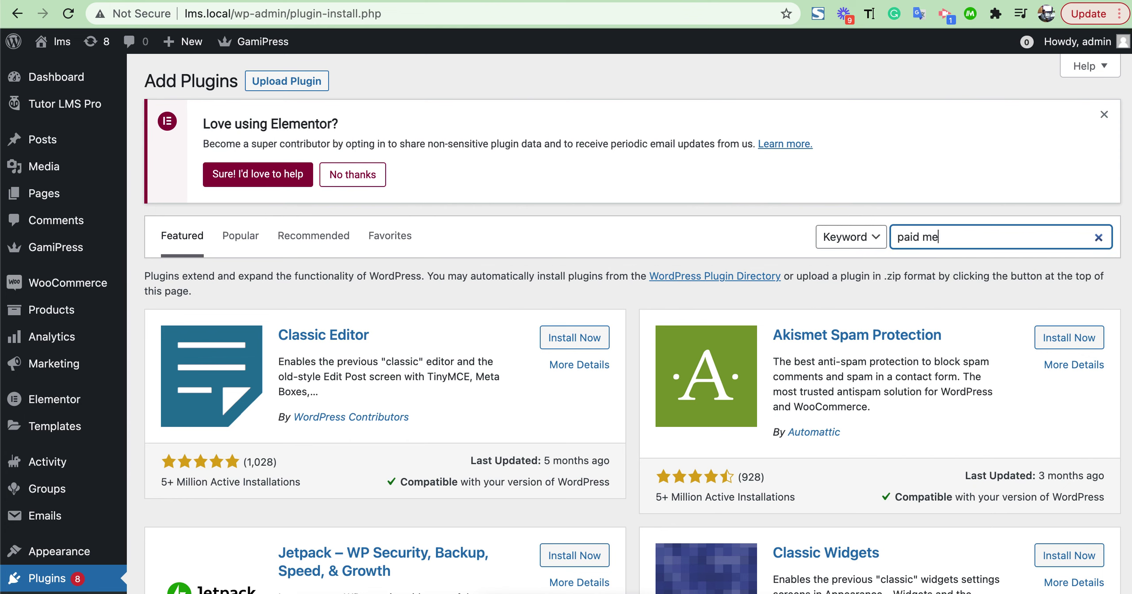
type("mbershi")
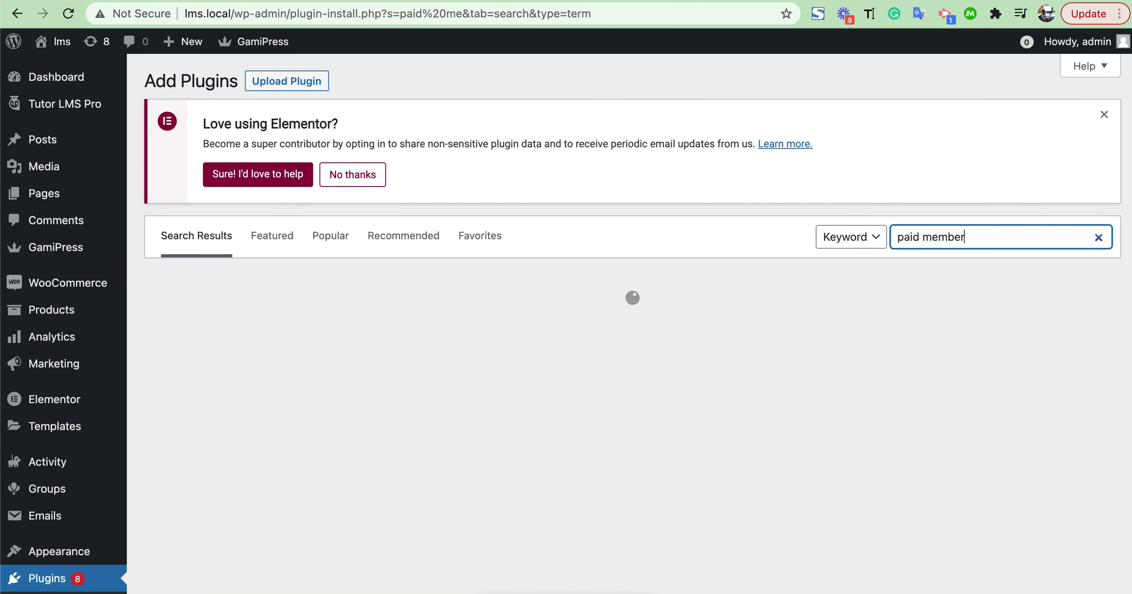
type("p pro")
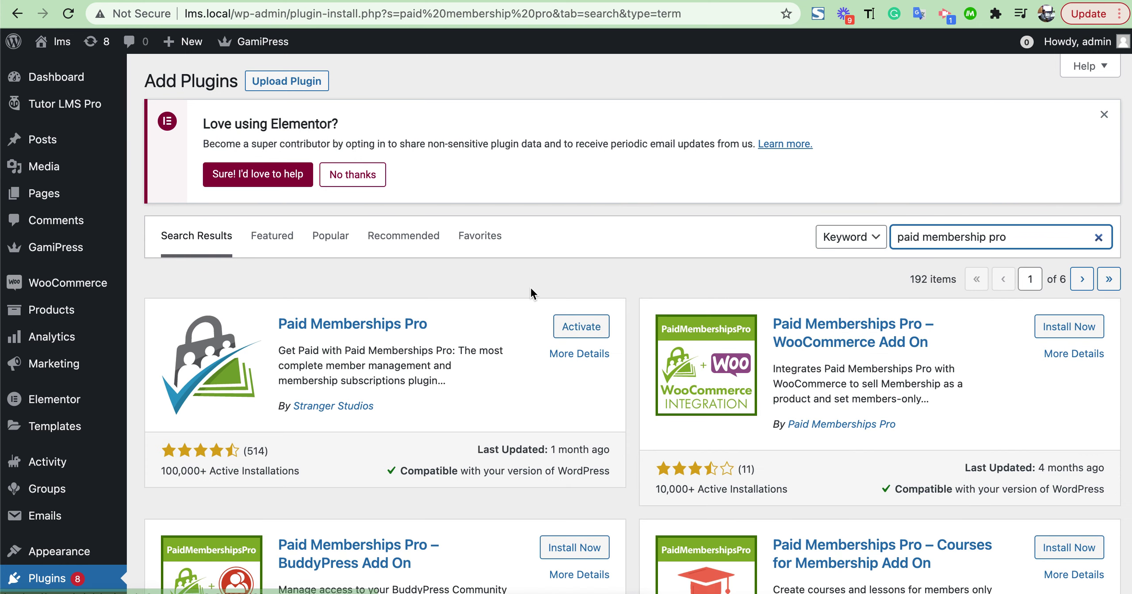
Activate Paid Memberships Pro from the plugin search results.
left_click(571, 329)
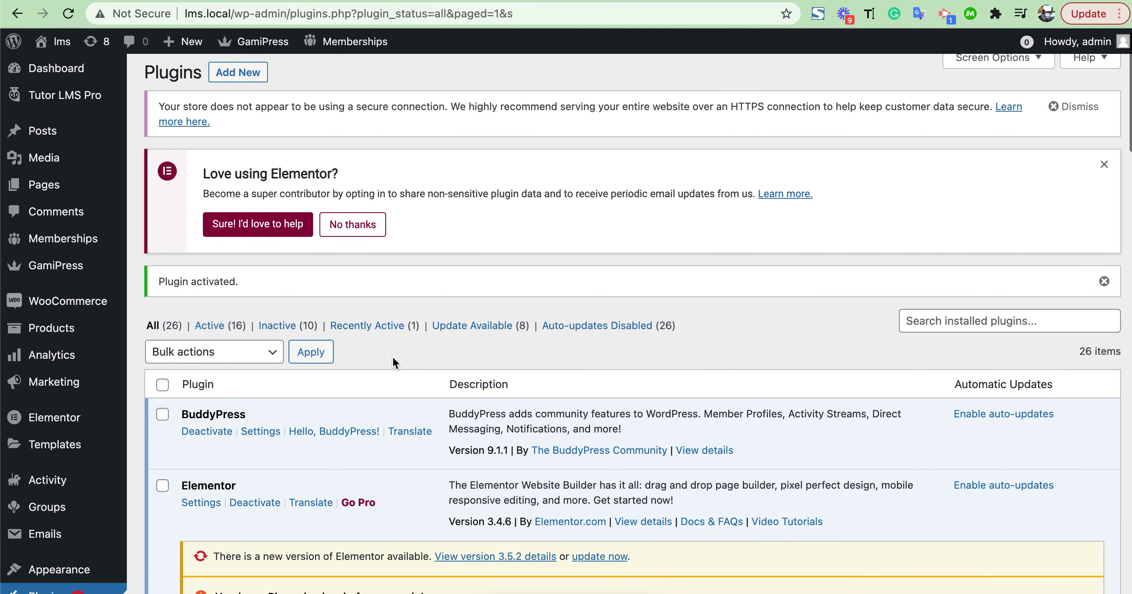
mouse_move(96, 249)
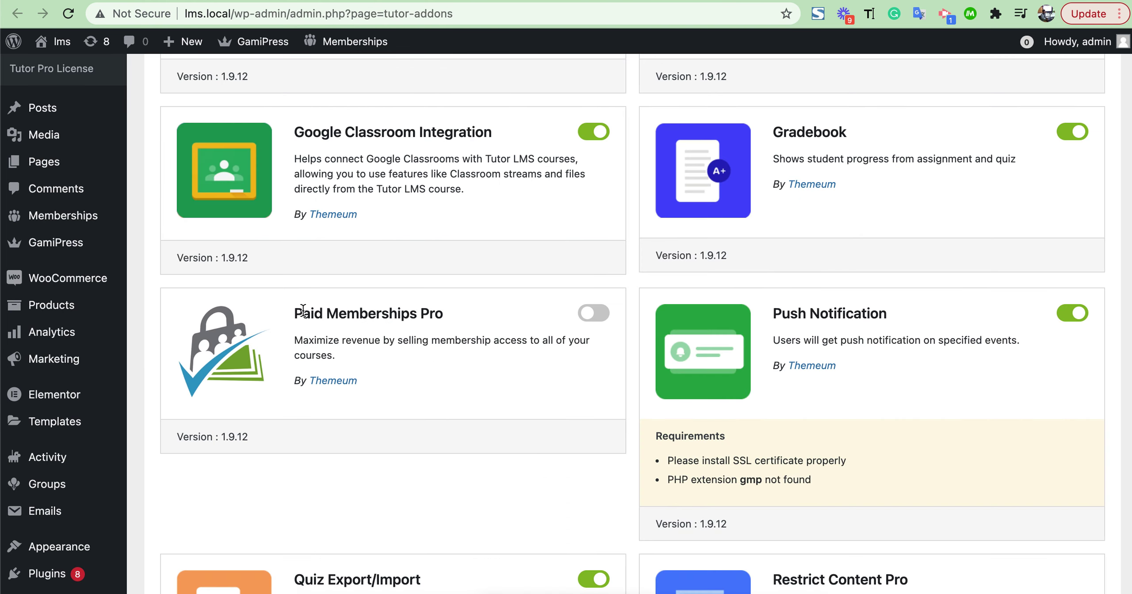
Switch on the Paid Memberships Pro add-on in the Tutor LMS add-ons list.
scroll(115, 214, "up", 3)
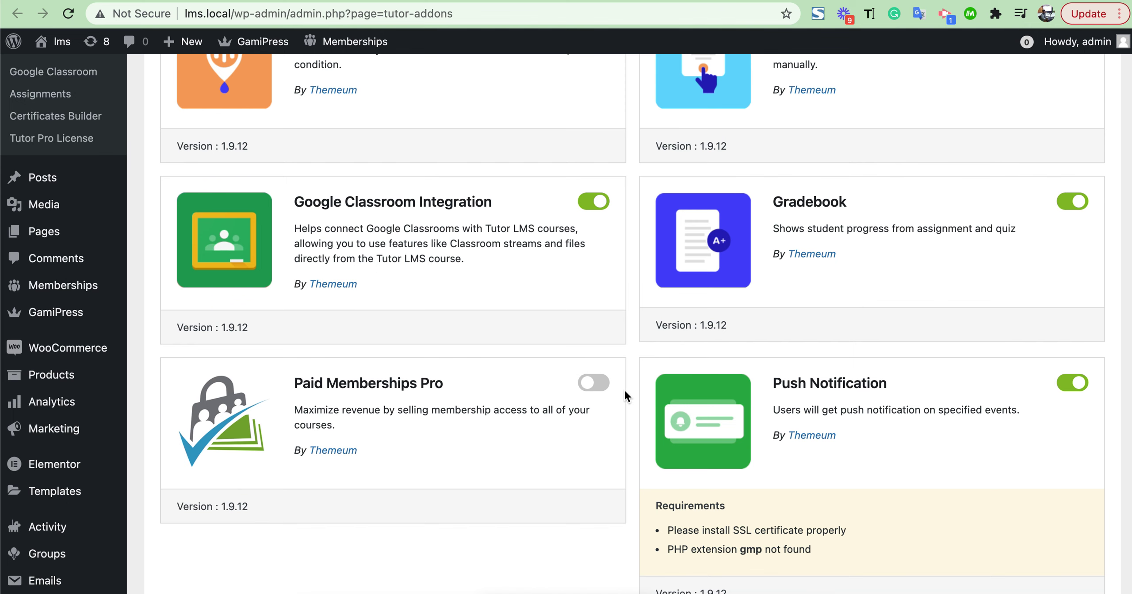
left_click(598, 384)
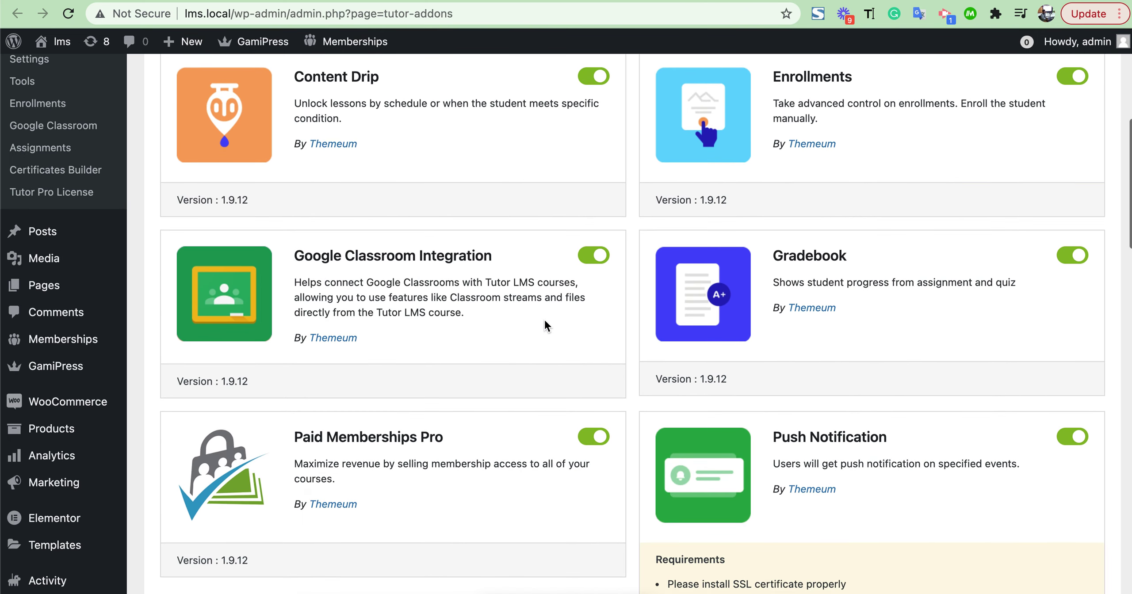
scroll(441, 205, "up", 10)
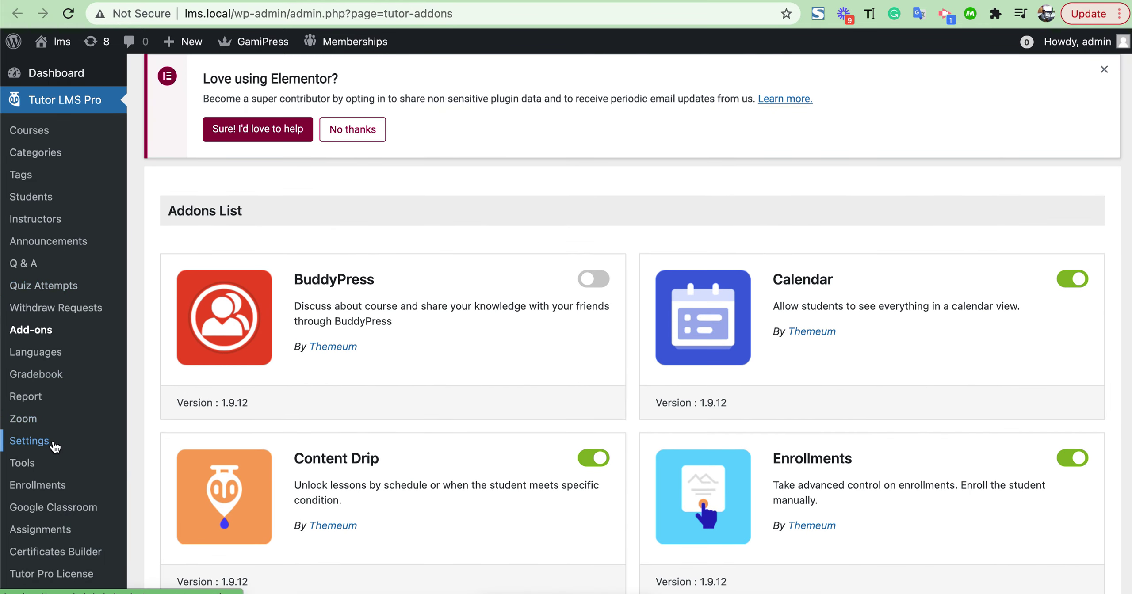
left_click(29, 441)
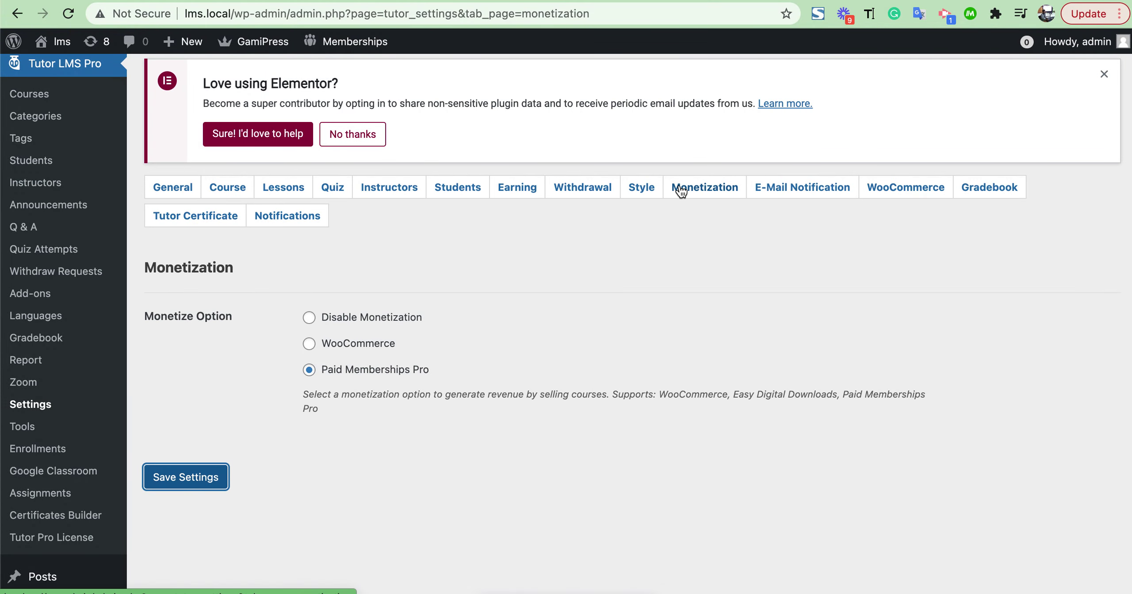
Keep Paid Memberships Pro as the Tutor LMS monetization option and save the settings.
left_click(366, 374)
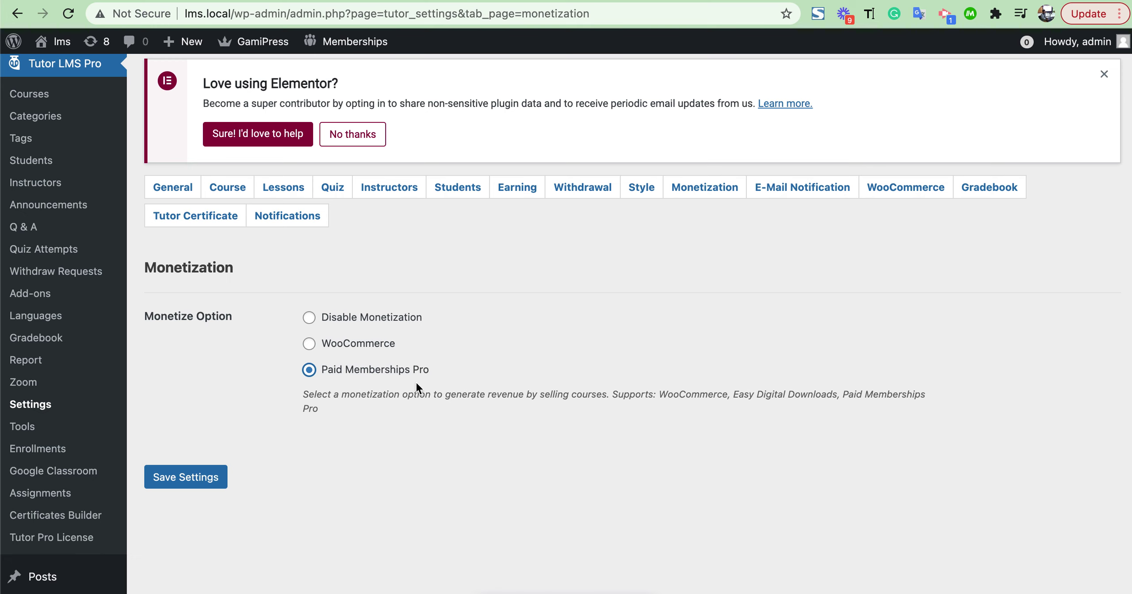
left_click(206, 481)
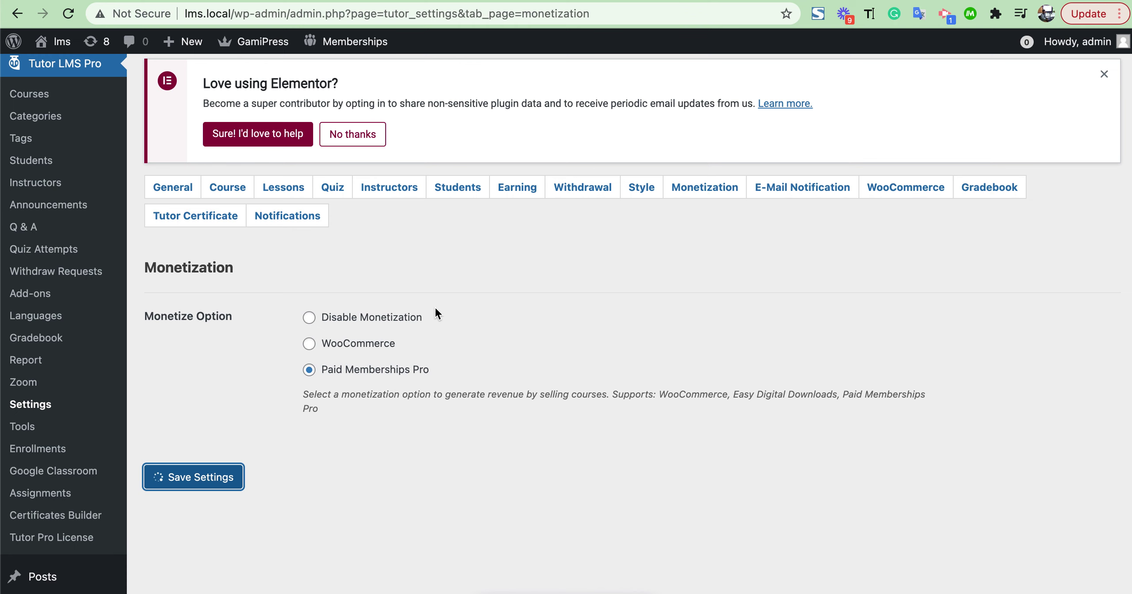
scroll(256, 268, "down", 5)
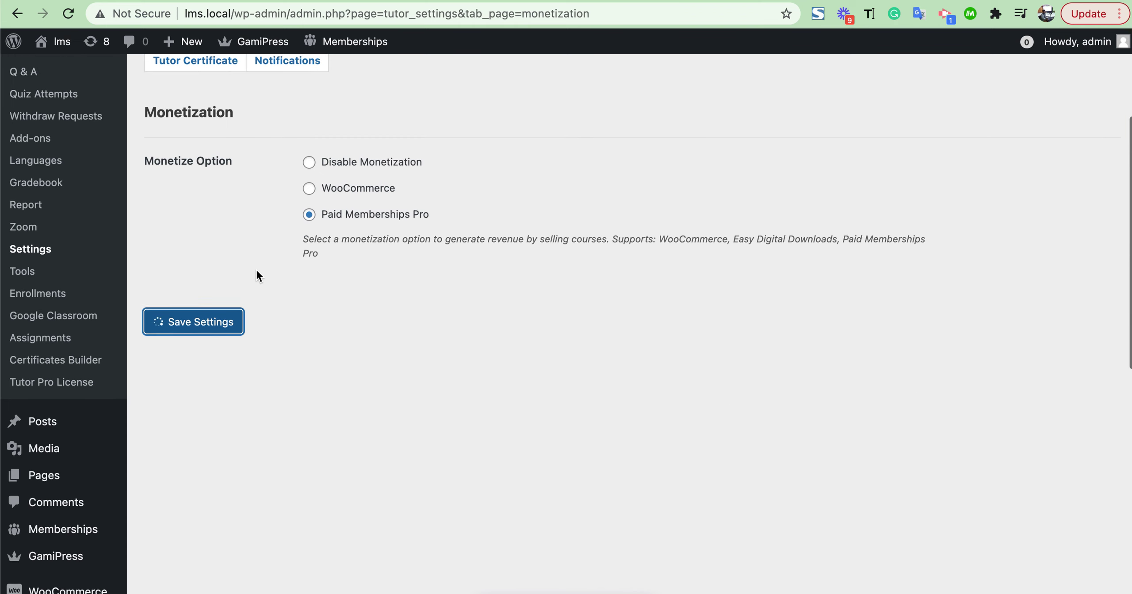
scroll(442, 167, "up", 6)
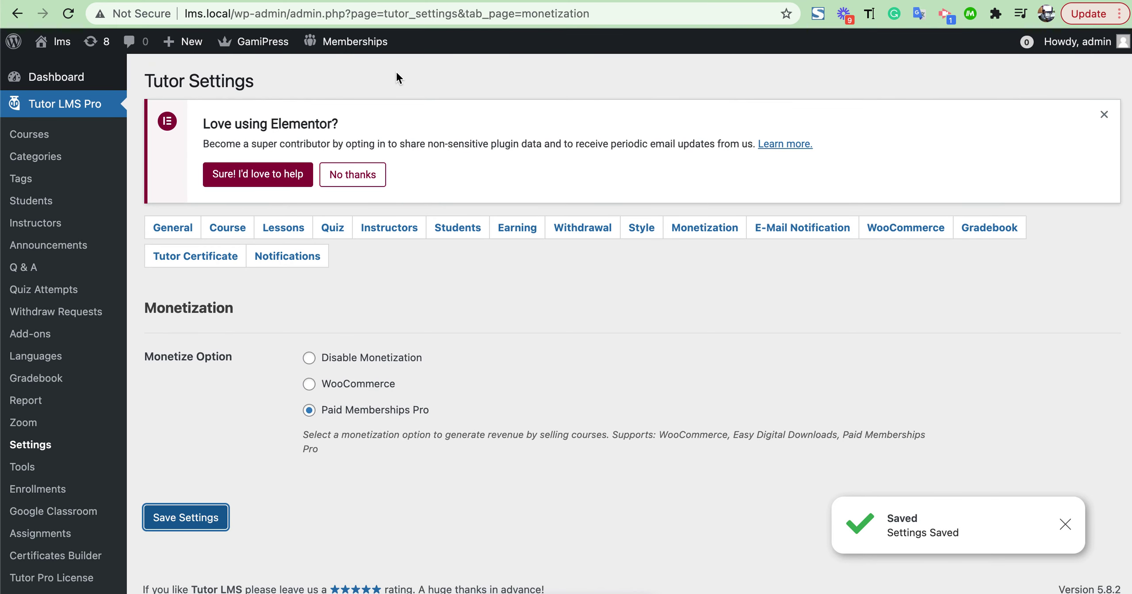
left_click(5, 139)
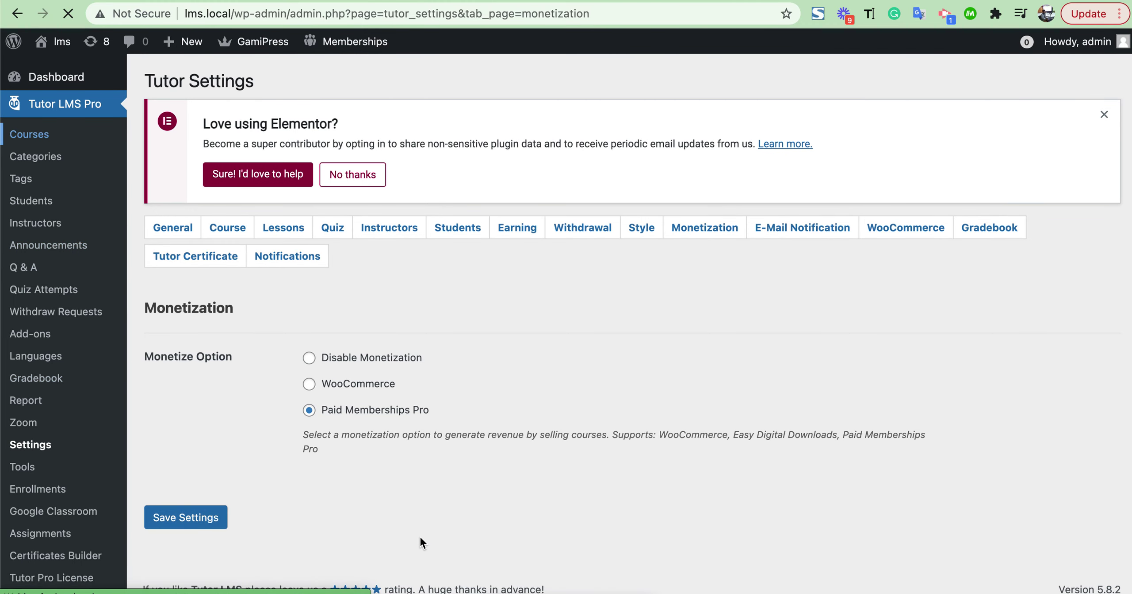
scroll(531, 309, "down", 10)
left_click(84, 430)
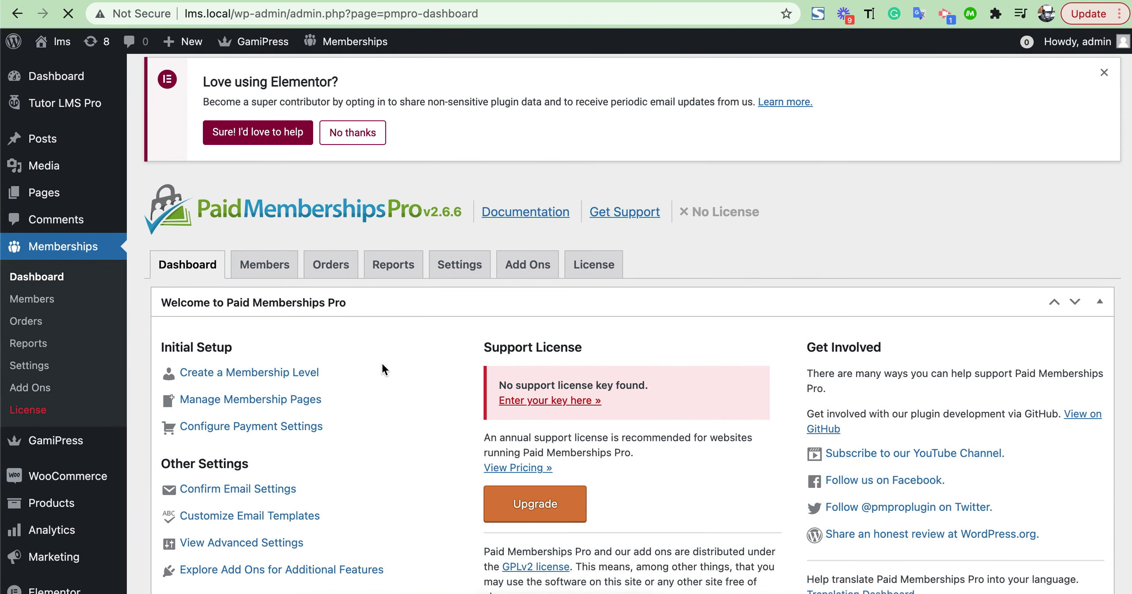
Choose 'Create a Membership Level' under Initial Setup on the Memberships dashboard.
scroll(381, 362, "down", 2)
scroll(383, 365, "down", 3)
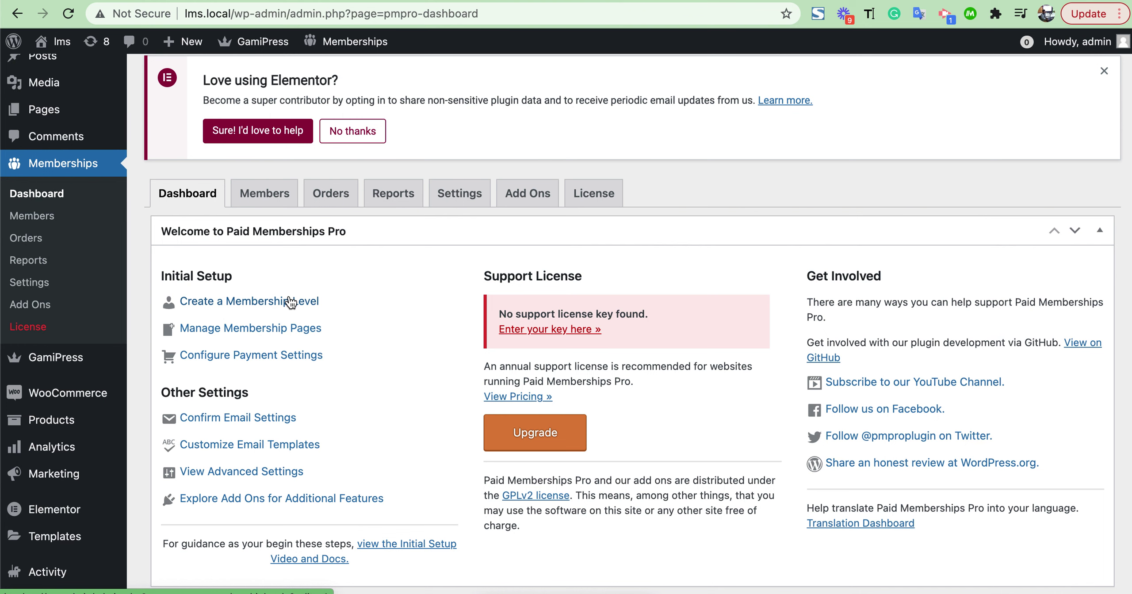
scroll(411, 429, "down", 3)
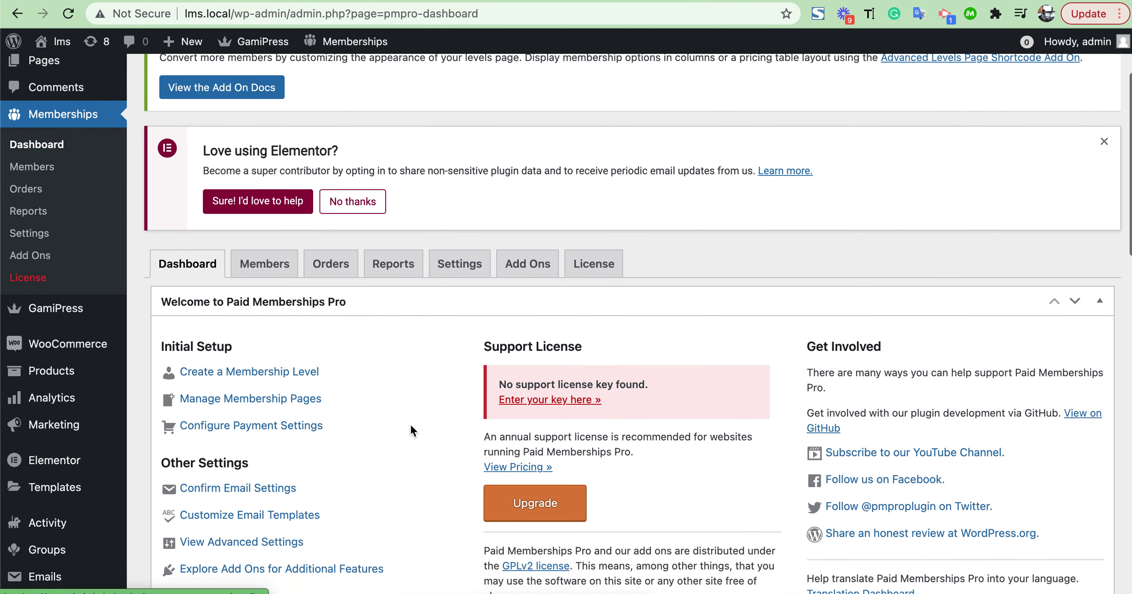
left_click(315, 340)
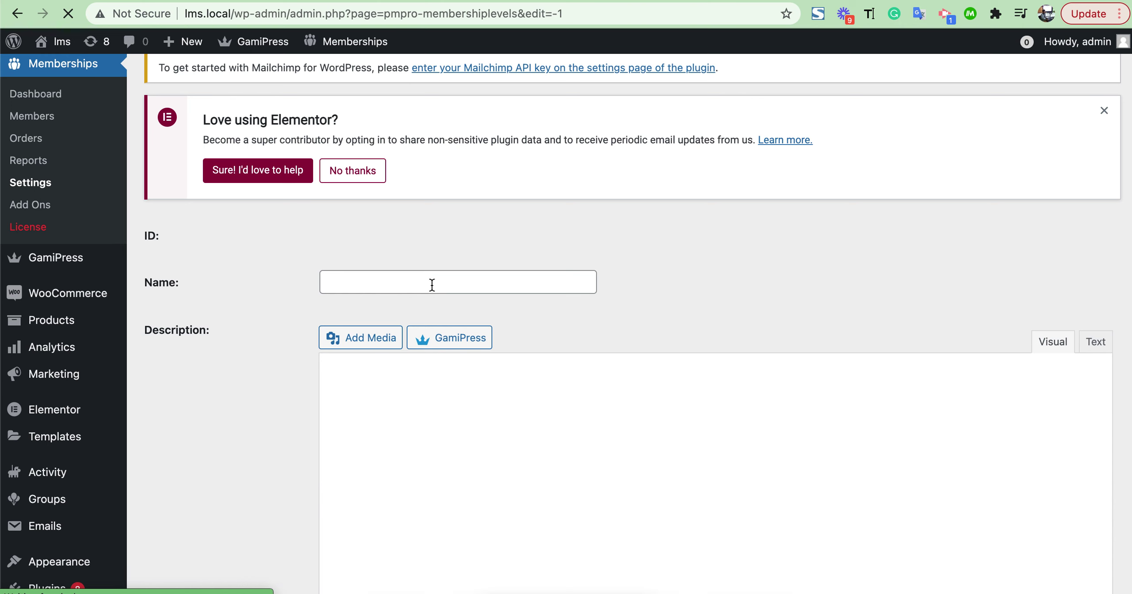
Name the level 'Monthly' and set its initial payment to $100.
left_click(432, 285)
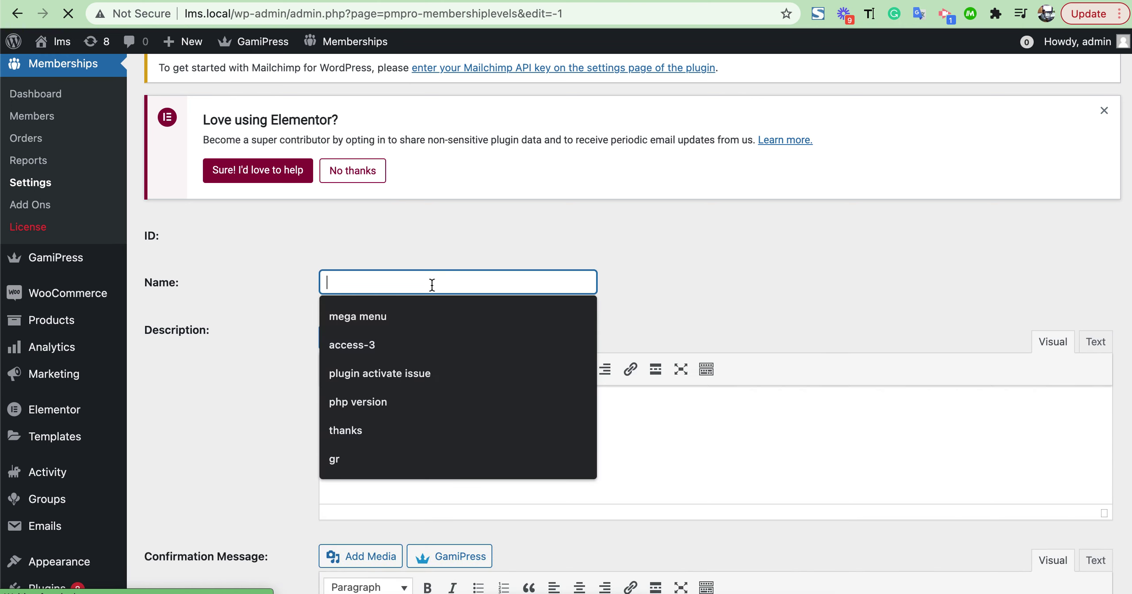
type("Mon")
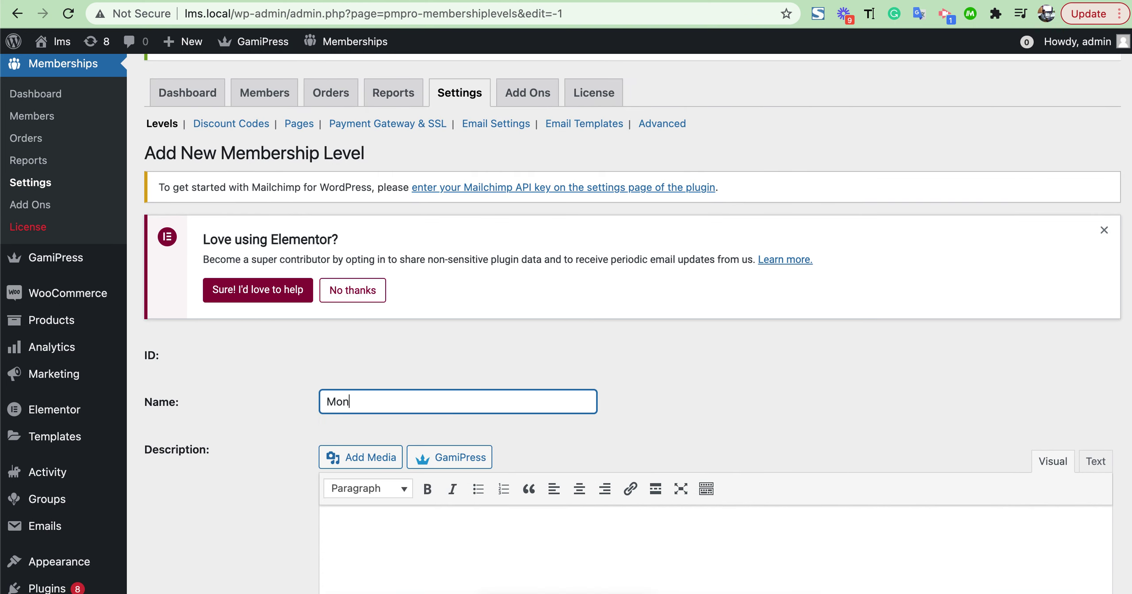
type("thly")
scroll(667, 341, "down", 10)
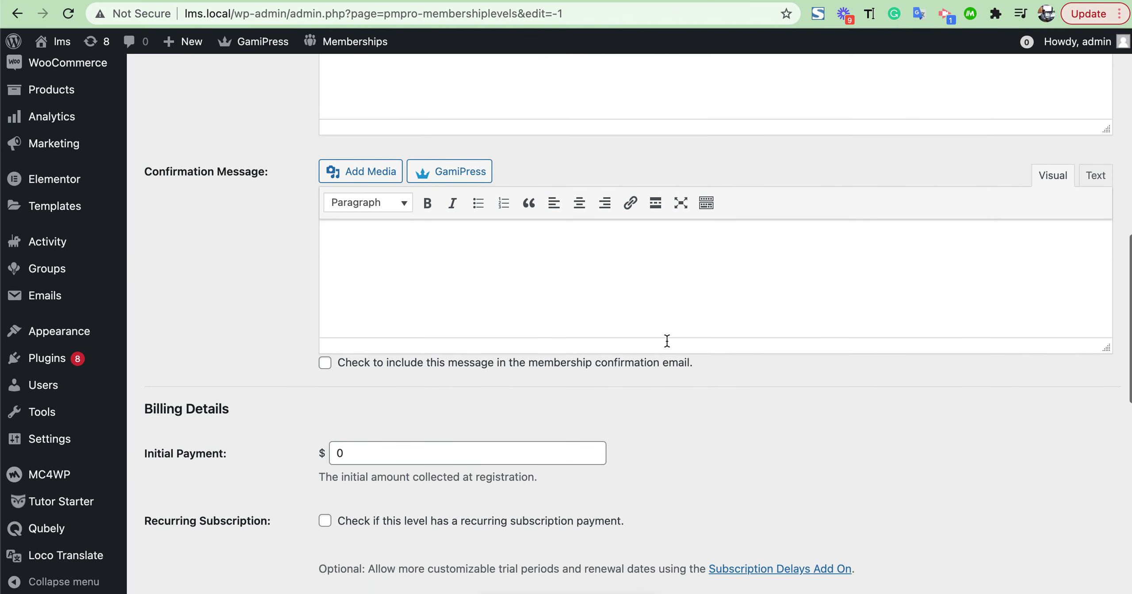
scroll(667, 341, "down", 5)
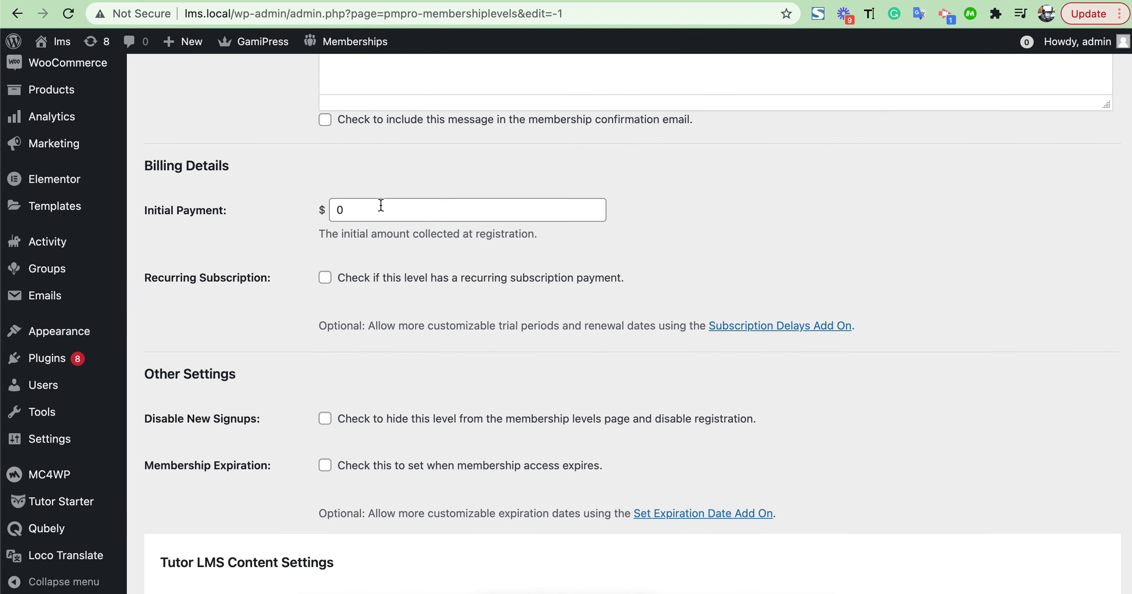
left_click(381, 204)
double_click(330, 214)
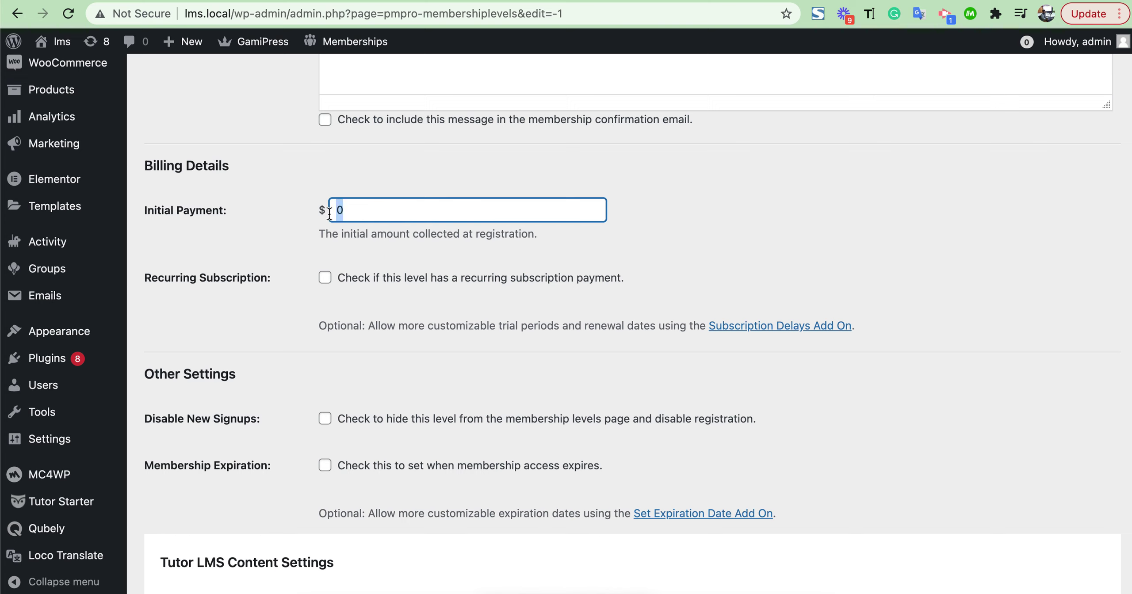
type("100")
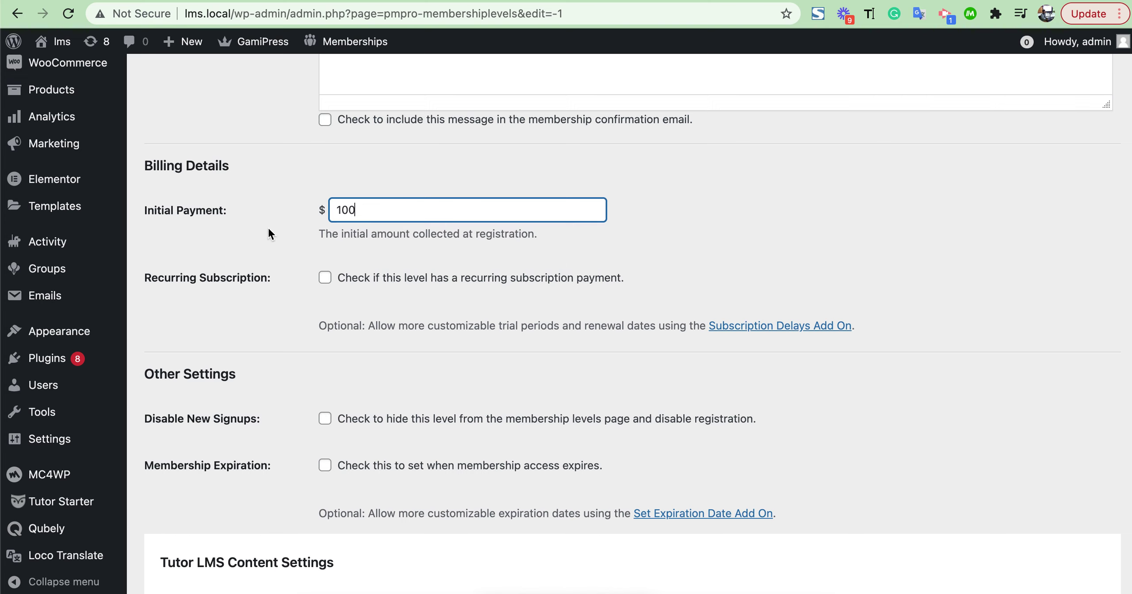
scroll(268, 229, "down", 4)
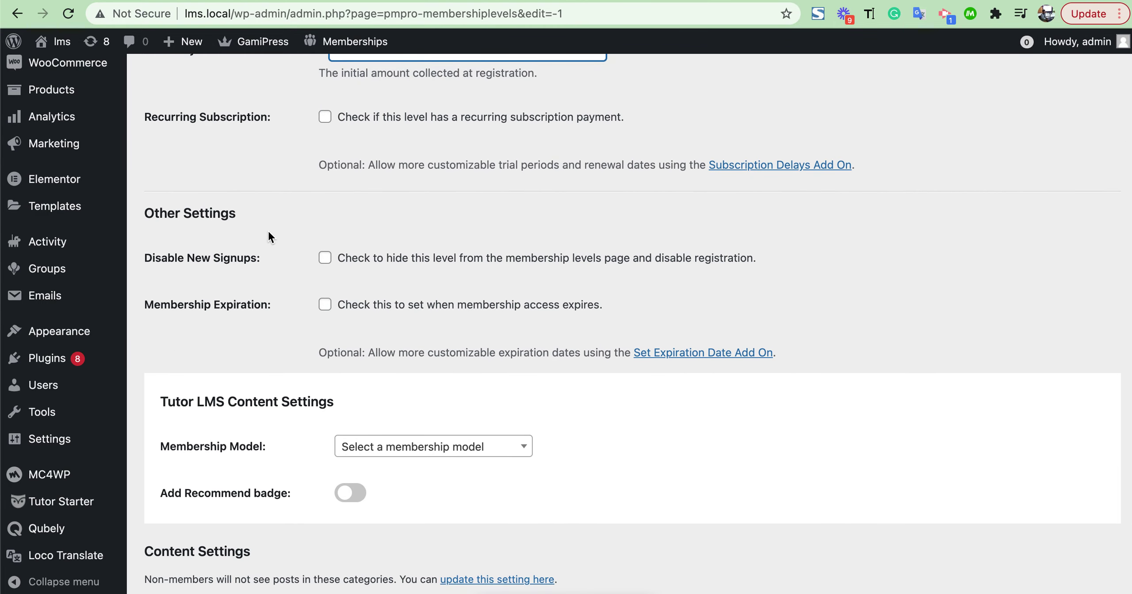
scroll(268, 231, "up", 2)
scroll(261, 207, "up", 1)
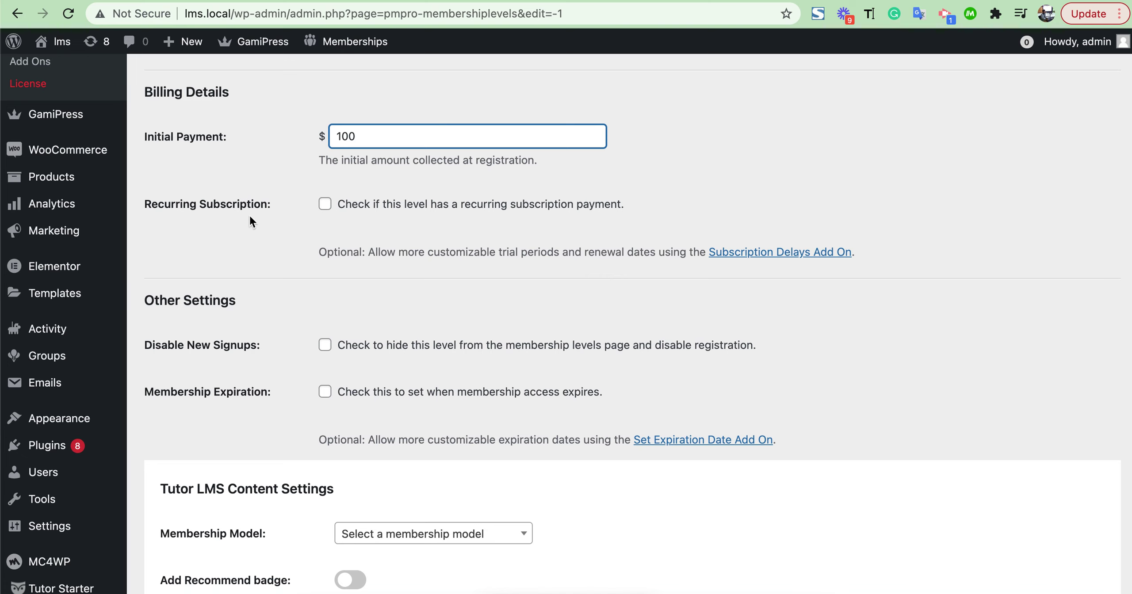
Enable recurring subscription billing $10 every 1 Month(s).
left_click(325, 204)
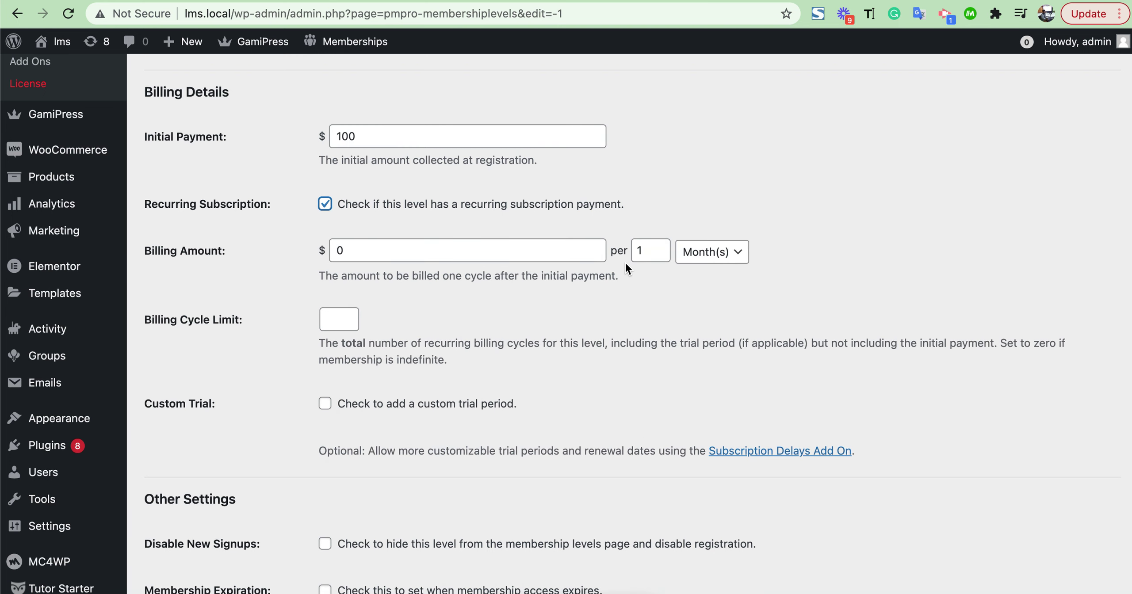
left_click(743, 255)
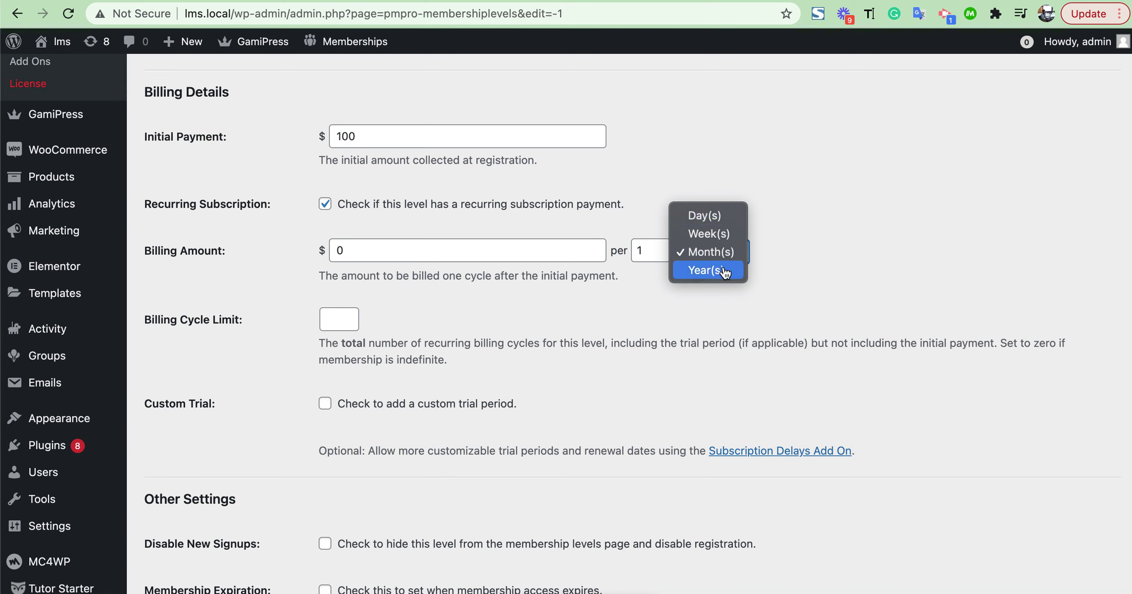
left_click(528, 248)
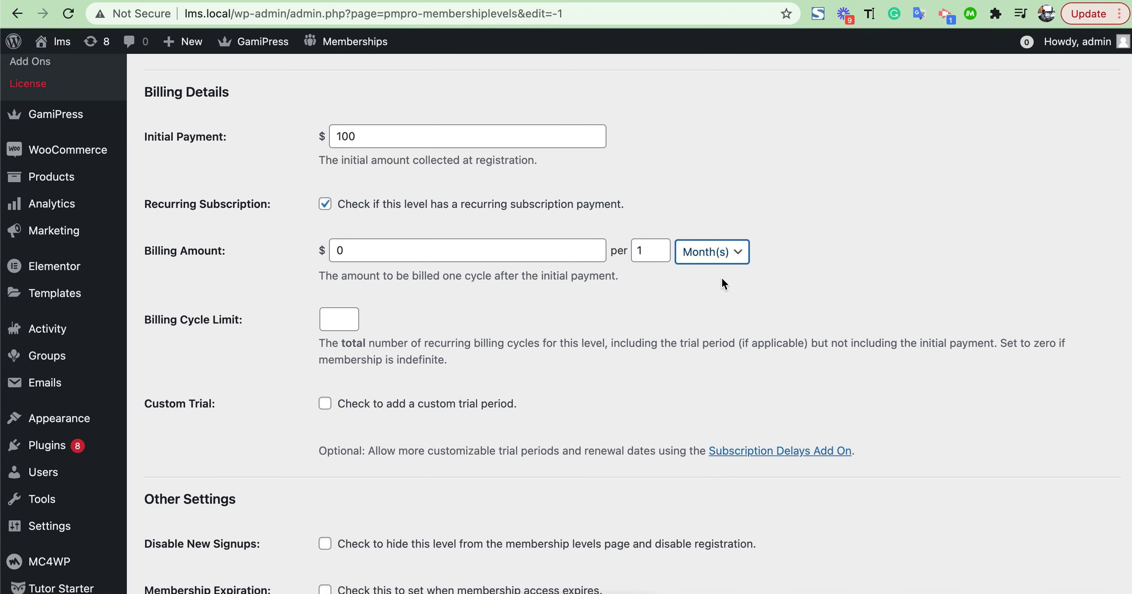
left_click(331, 251)
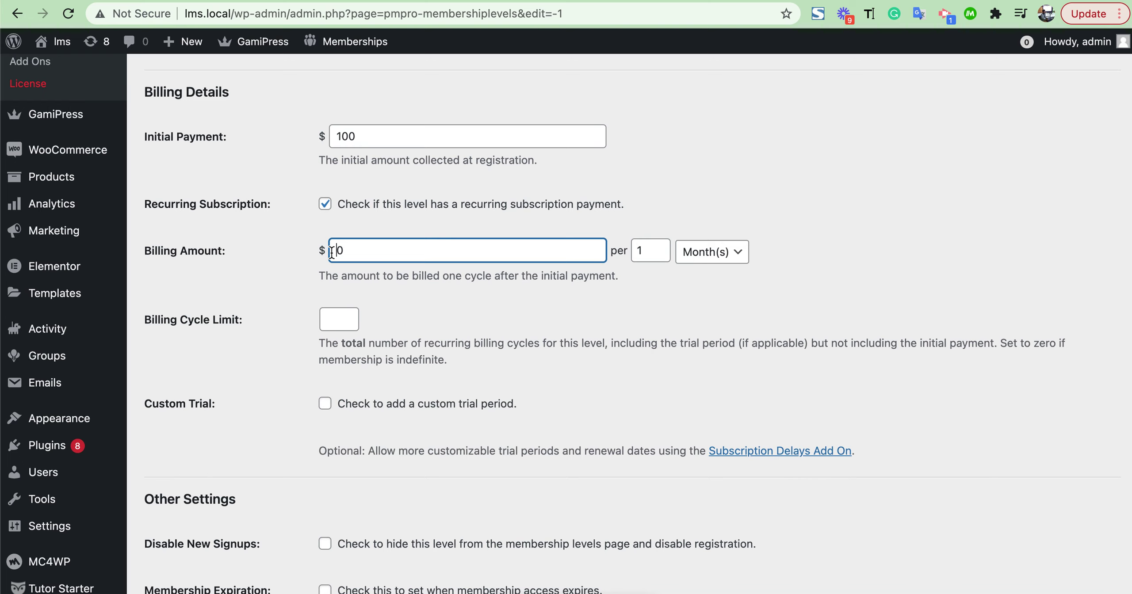
type("1")
key("Right")
scroll(360, 254, "down", 6)
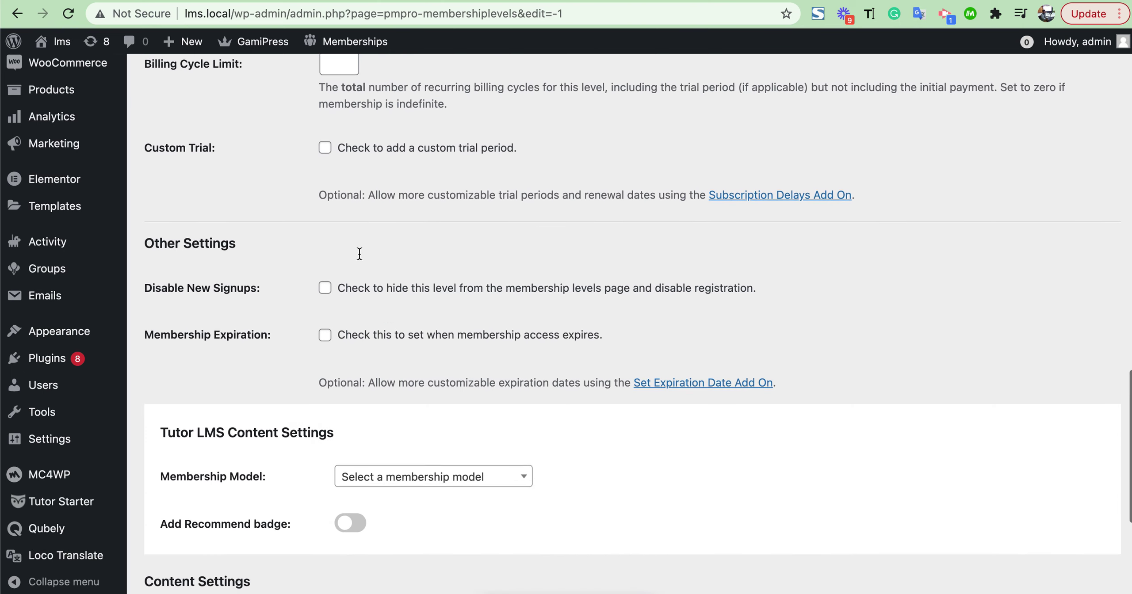
scroll(363, 270, "down", 7)
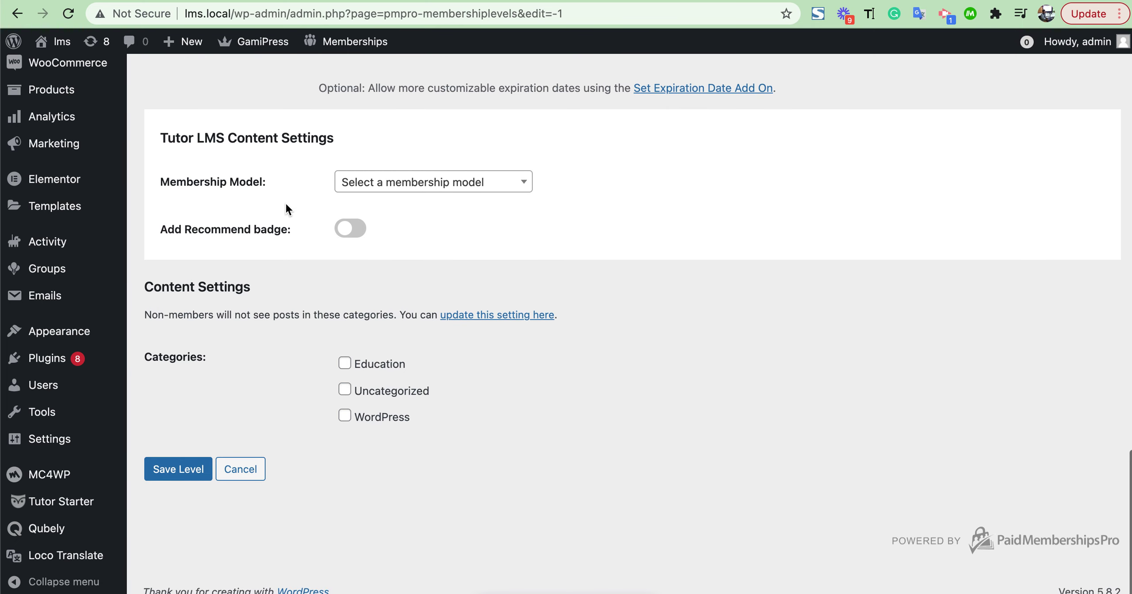
Mark the level as recommended and set its membership model to Category wise membership.
left_click(437, 185)
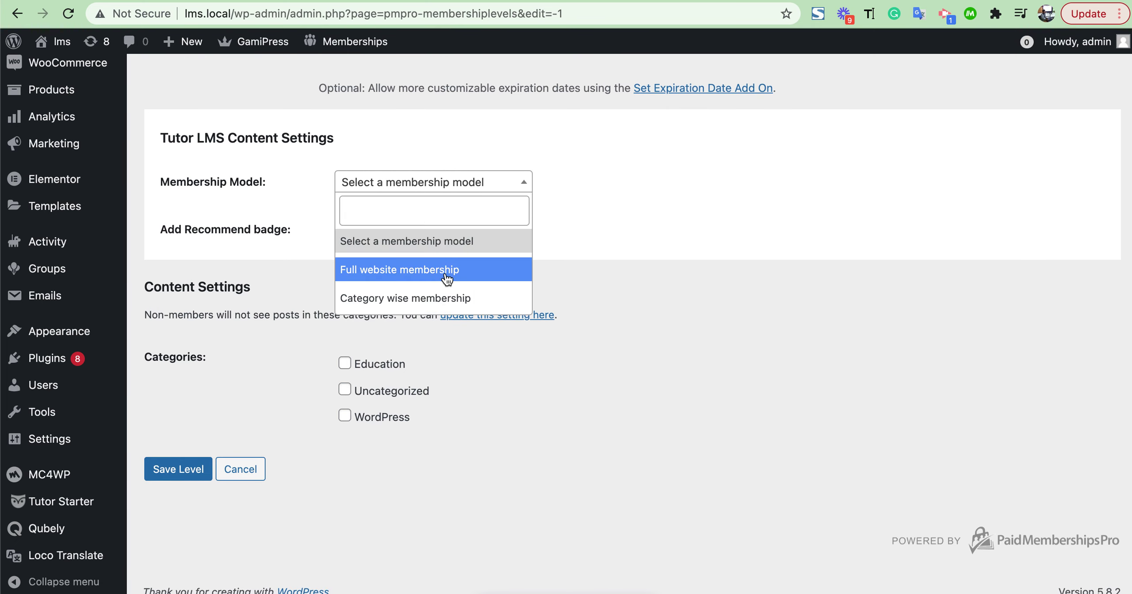
left_click(435, 300)
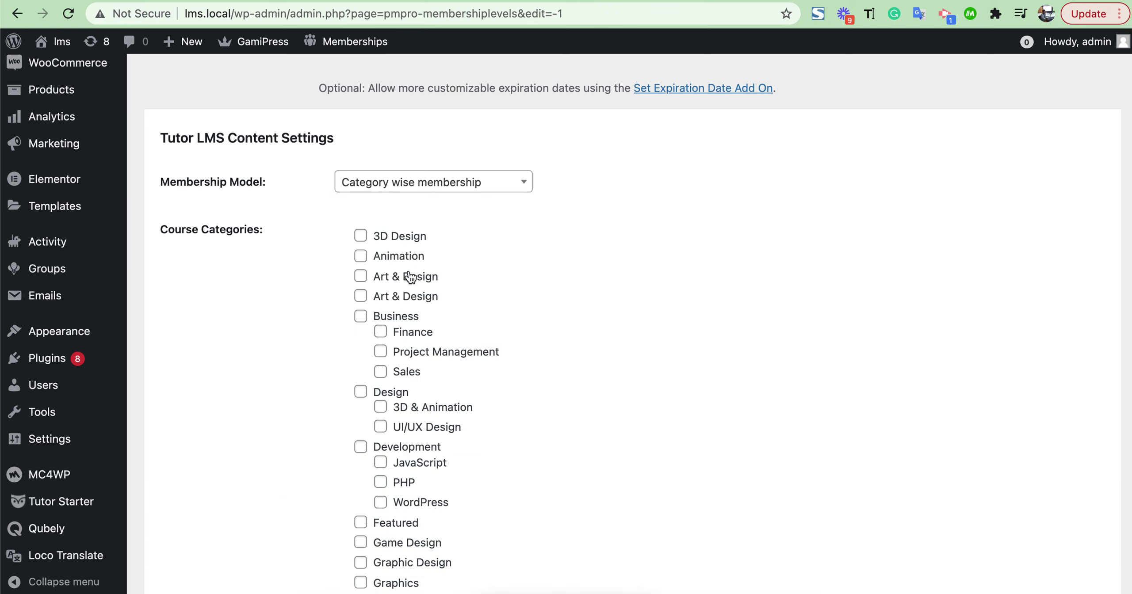
left_click(460, 192)
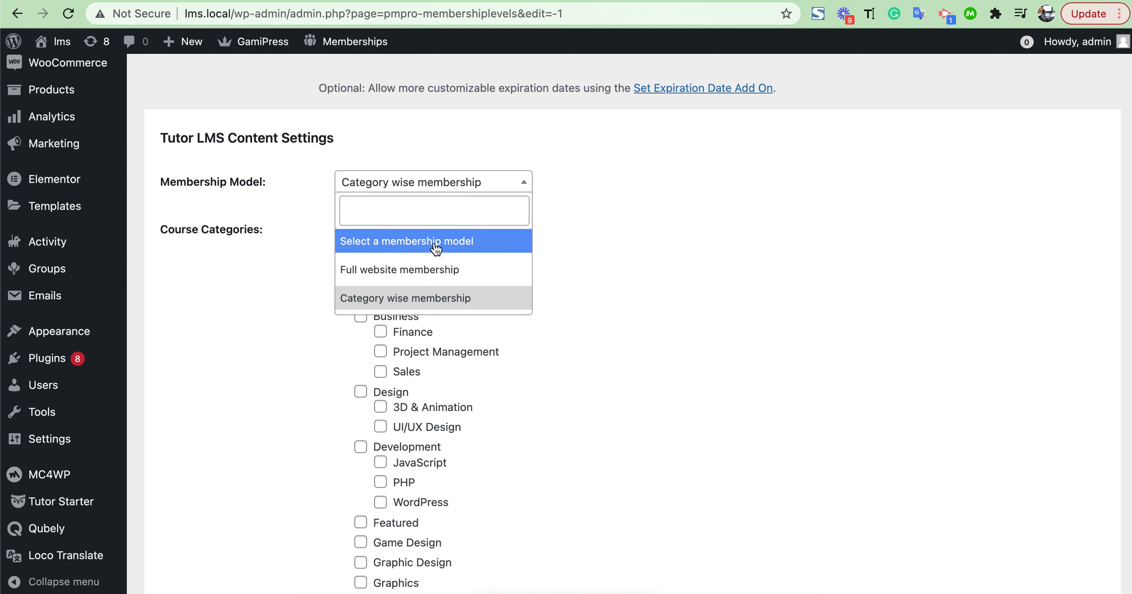
left_click(438, 270)
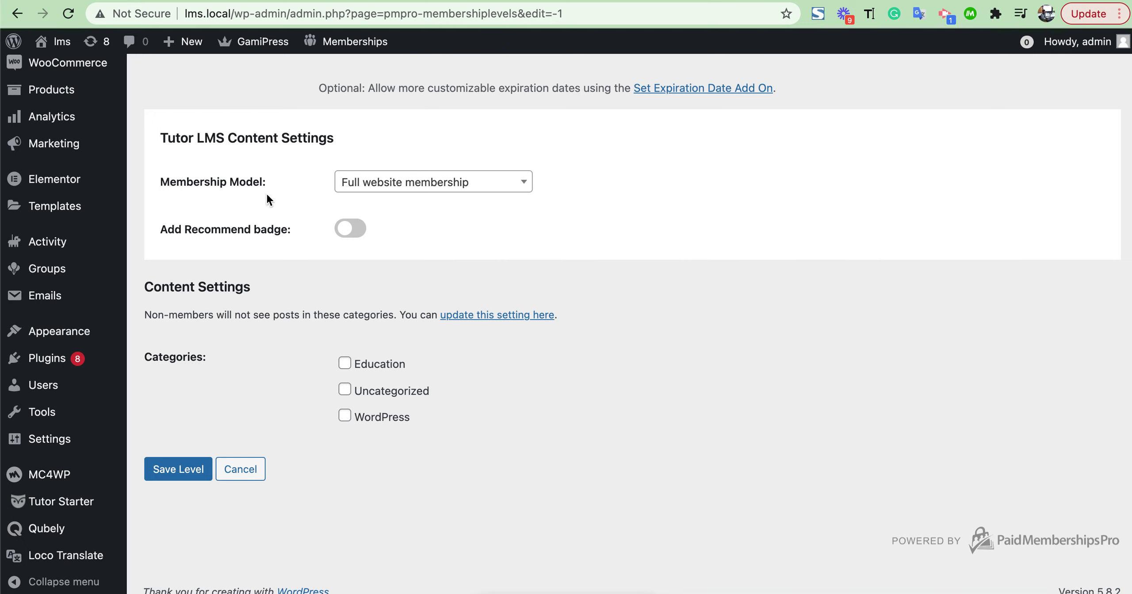
left_click(356, 236)
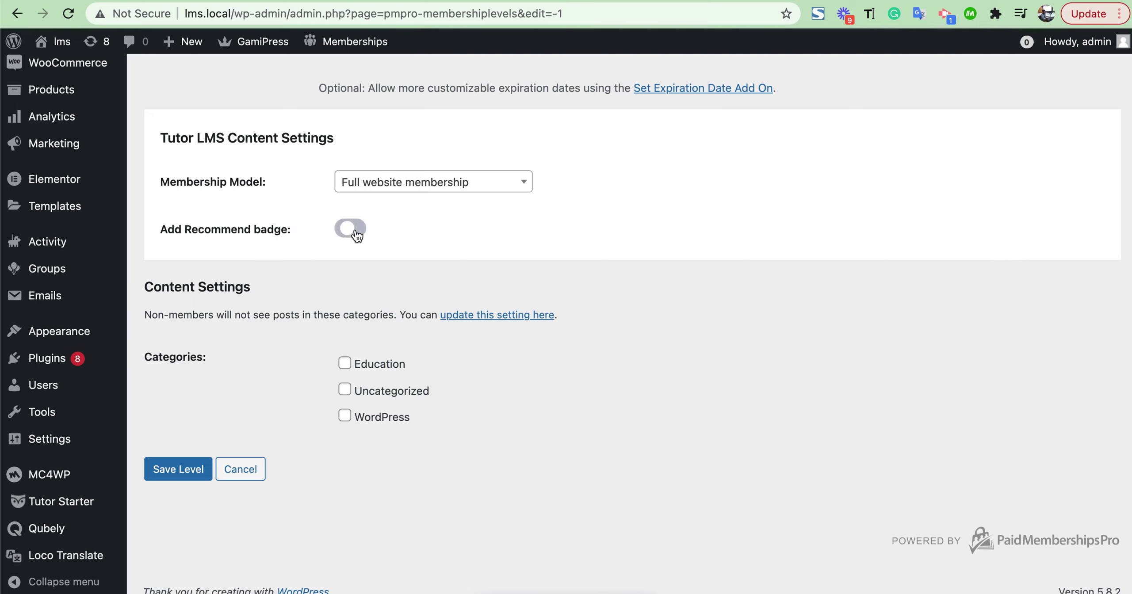
left_click(458, 186)
left_click(456, 185)
left_click(421, 186)
left_click(421, 186)
left_click(421, 186)
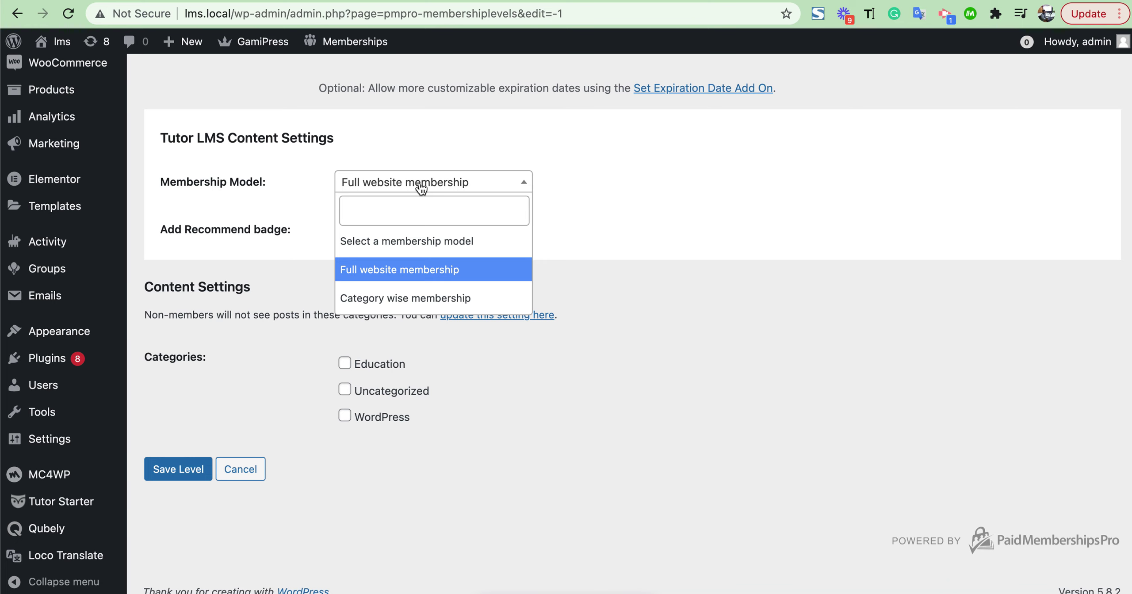
left_click(392, 297)
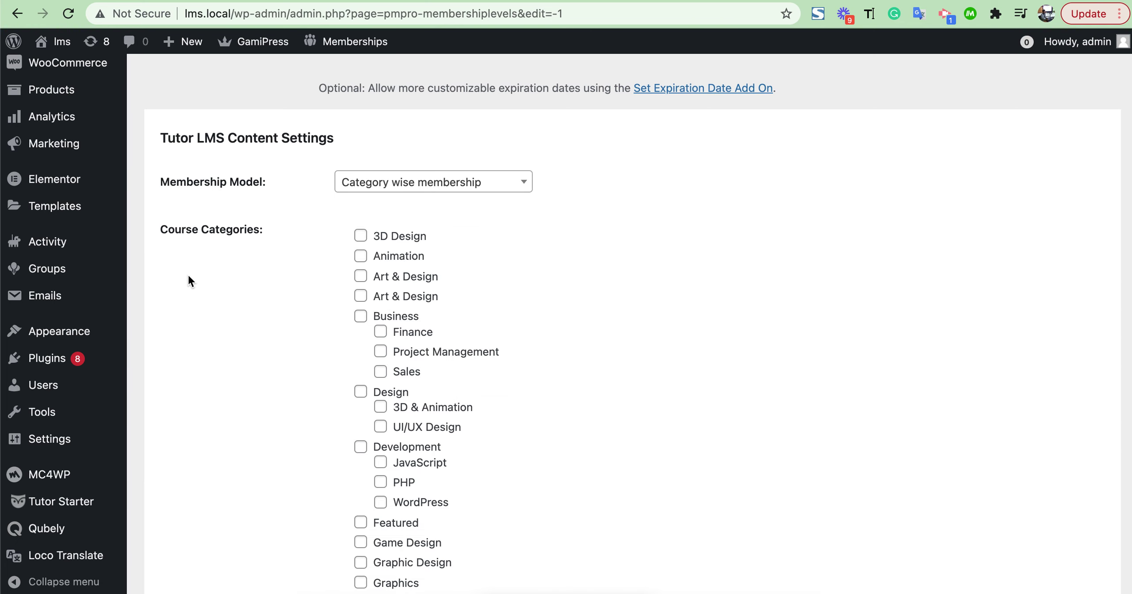
Change the level's membership model to Full website membership.
scroll(239, 289, "down", 8)
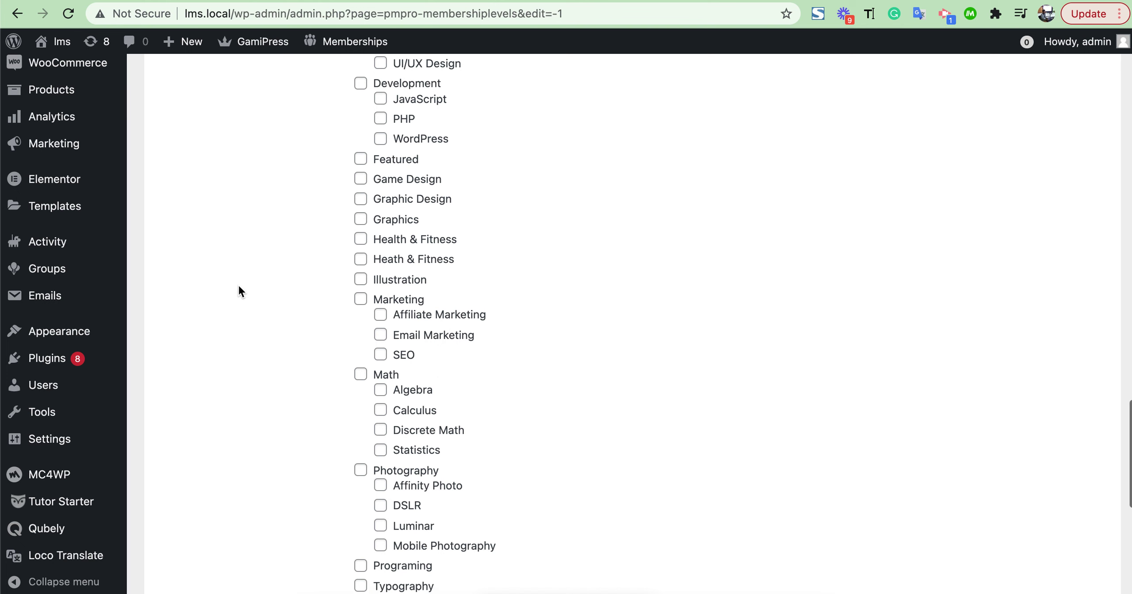
scroll(240, 288, "up", 4)
scroll(239, 286, "up", 2)
scroll(293, 283, "up", 5)
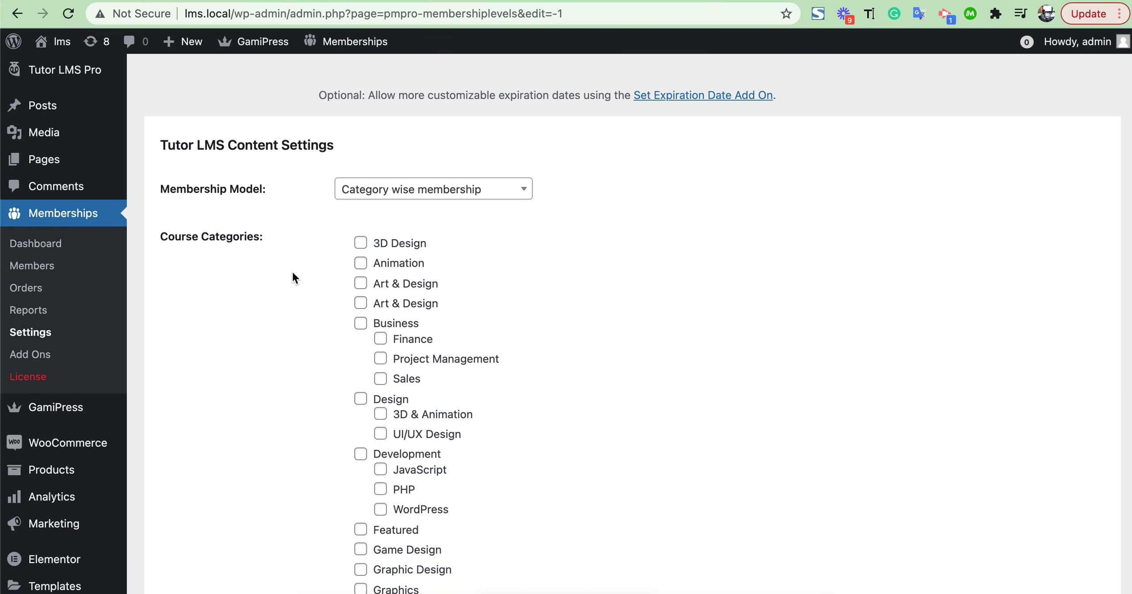
scroll(288, 268, "down", 15)
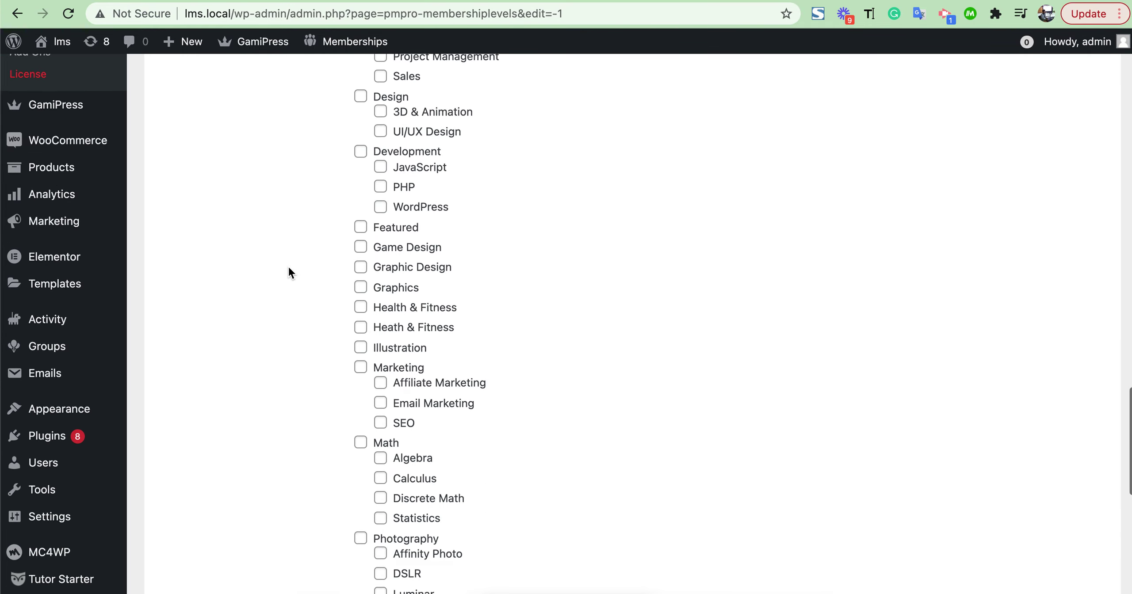
scroll(289, 271, "up", 18)
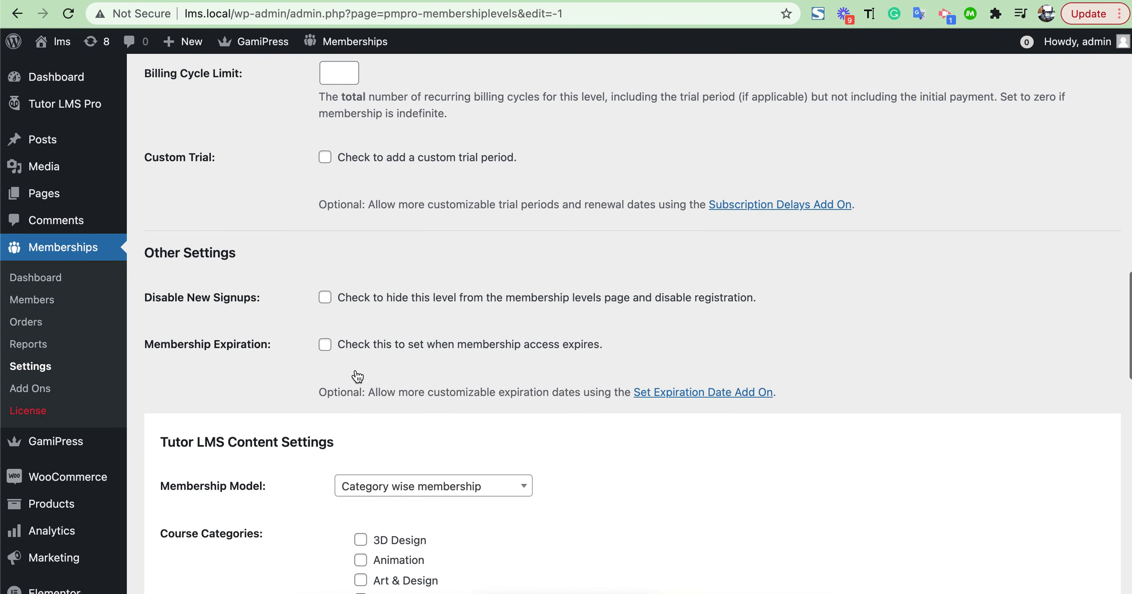
scroll(395, 396, "down", 6)
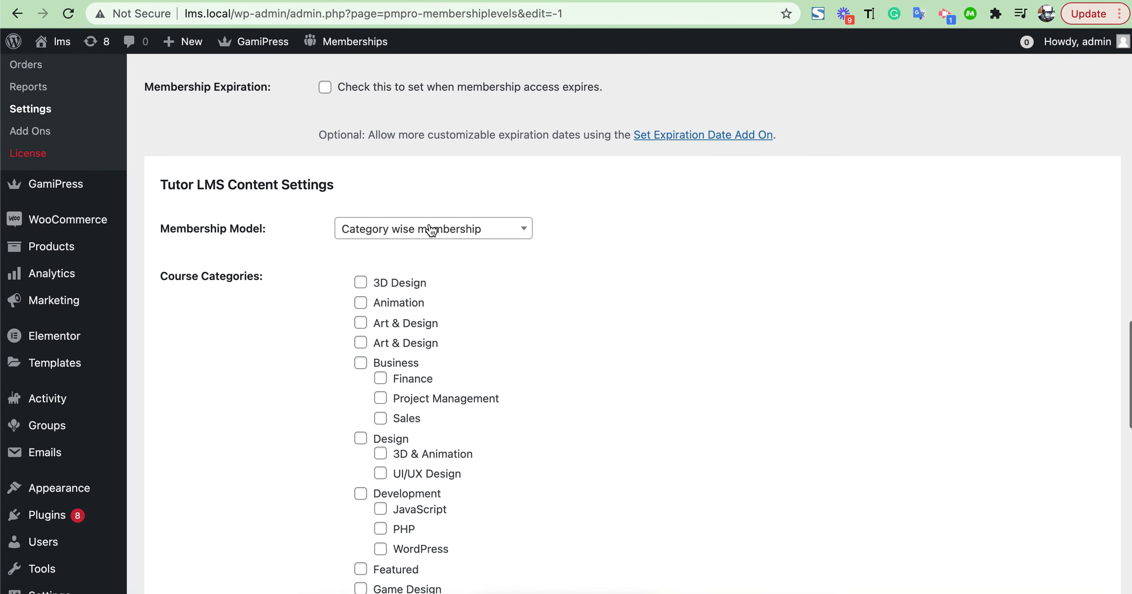
left_click(431, 229)
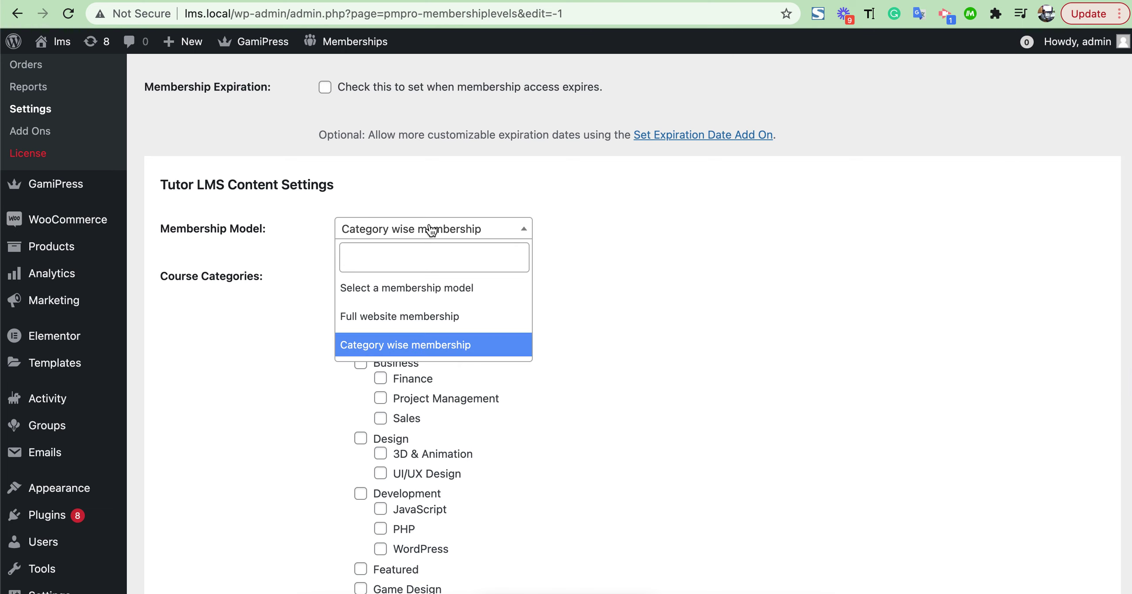
left_click(406, 312)
scroll(248, 264, "down", 2)
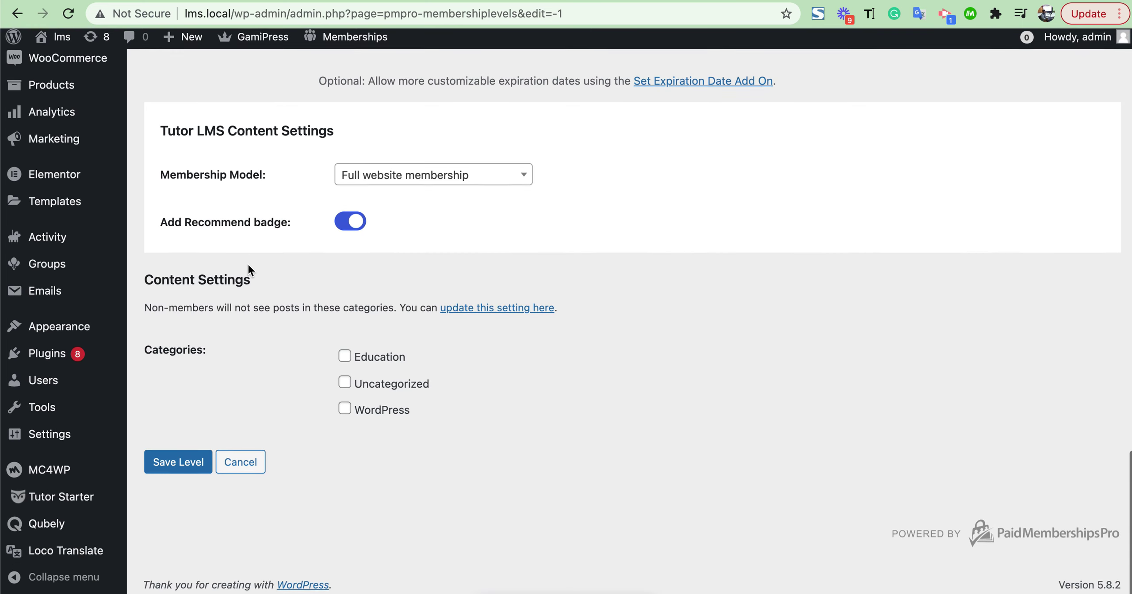
Save the Monthly level and check it lists $100 now, then $10.00 per Month.
left_click(183, 473)
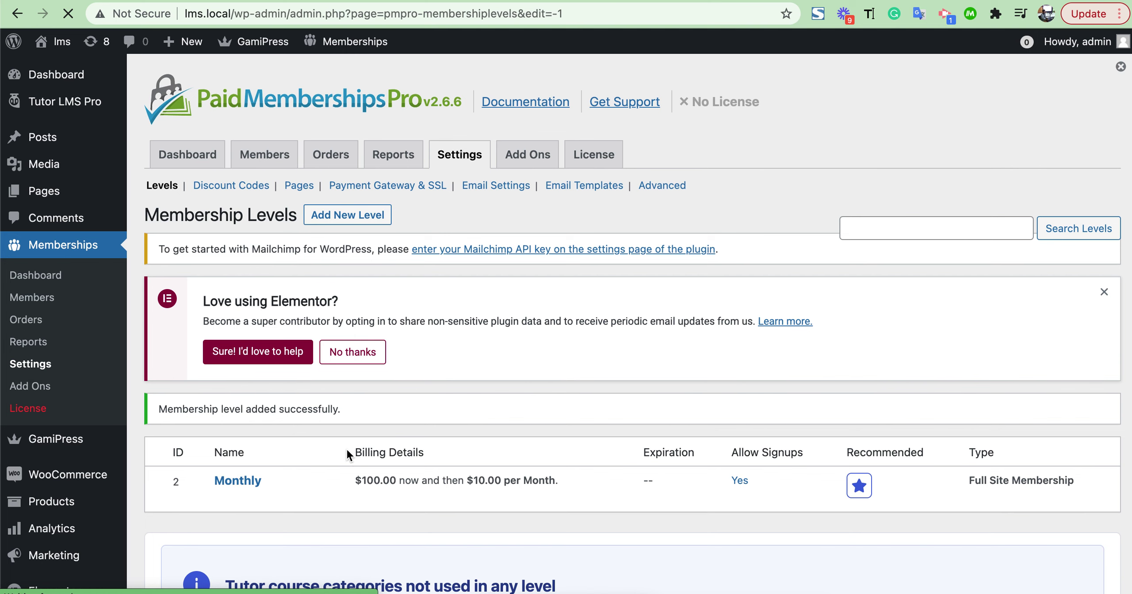
scroll(347, 447, "down", 2)
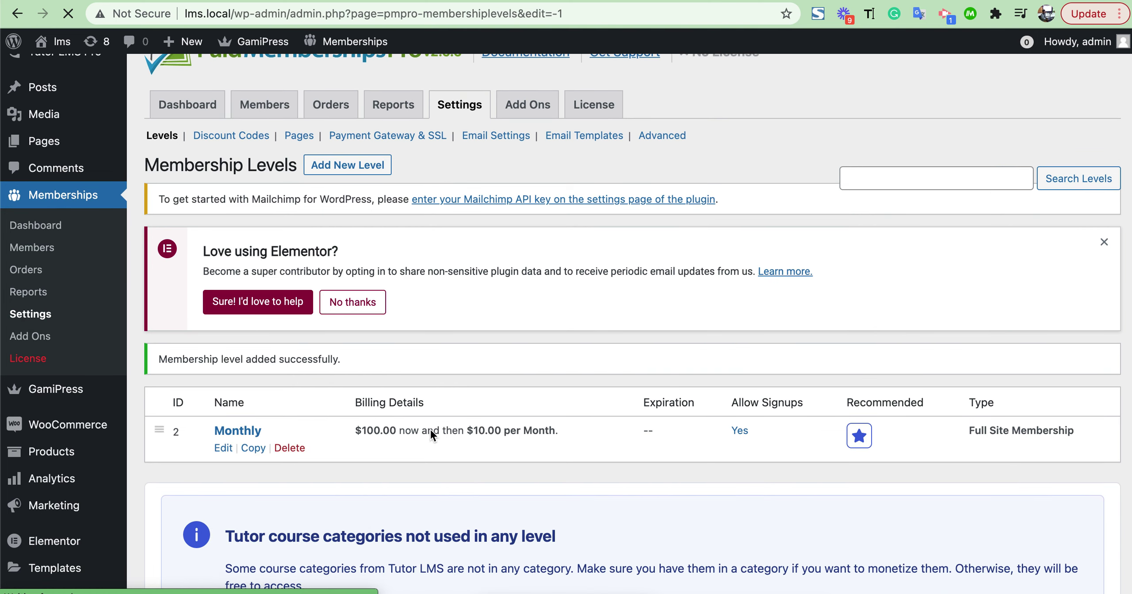
scroll(356, 446, "down", 5)
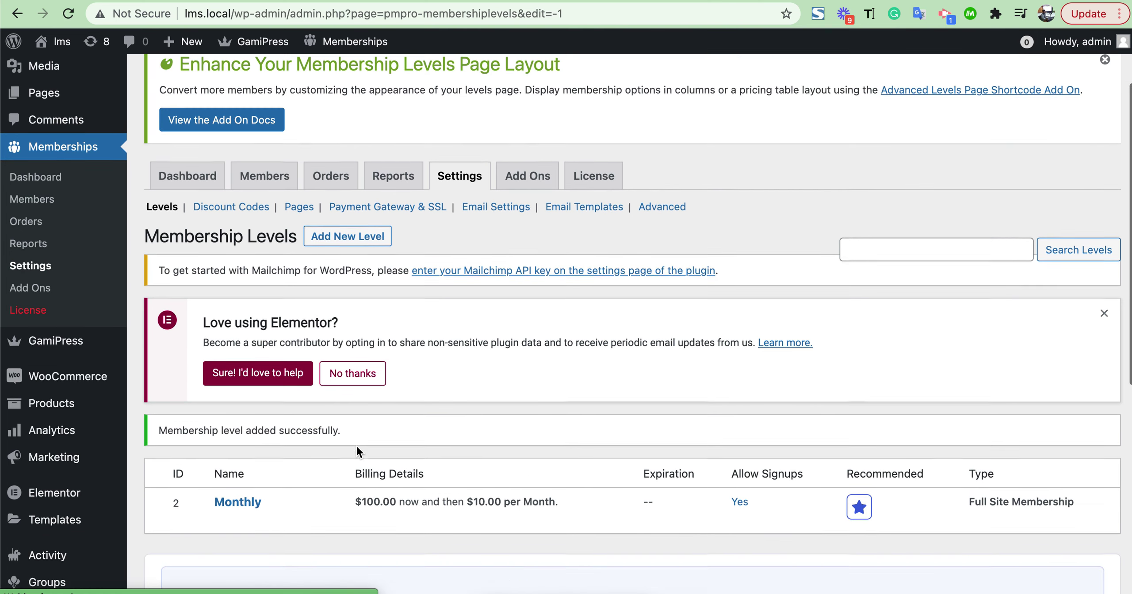
scroll(411, 405, "up", 3)
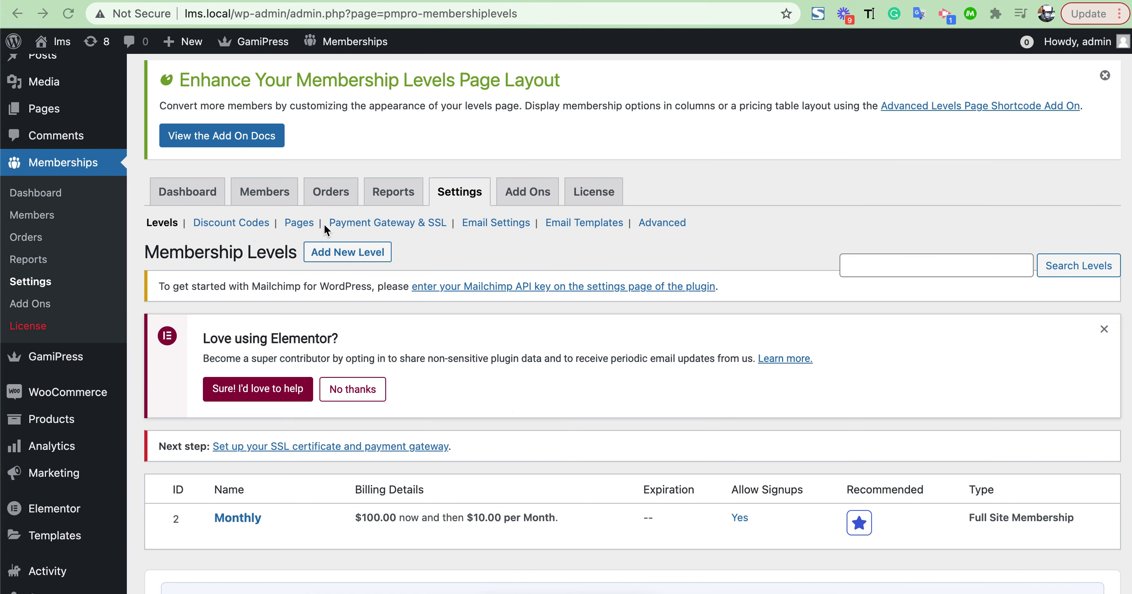
left_click(294, 226)
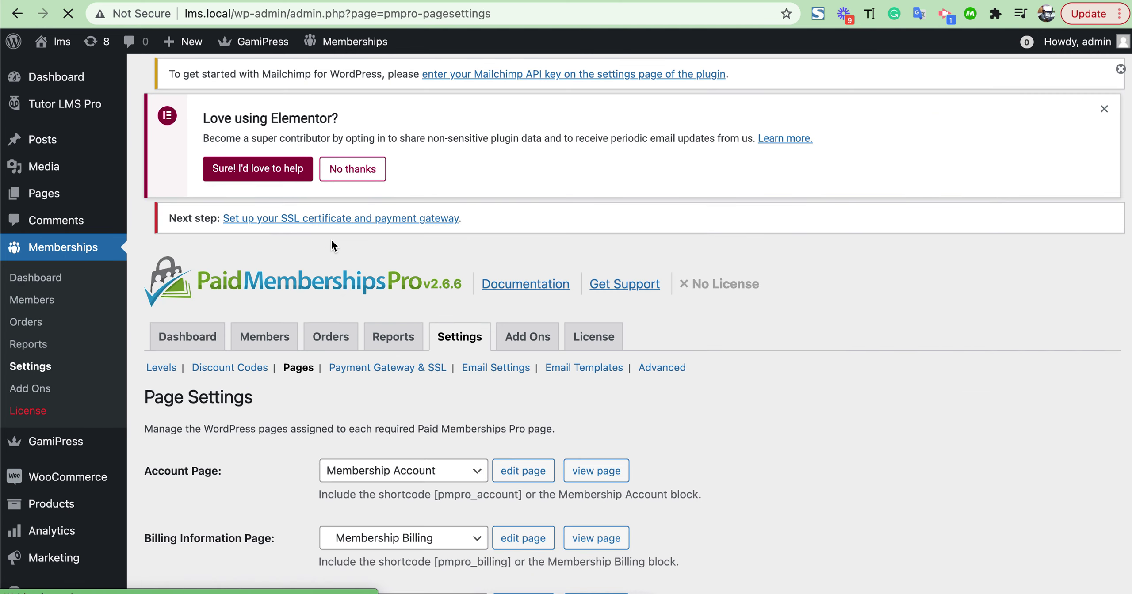
Review the Paid Memberships Pro Page Settings to confirm each membership page is assigned.
scroll(339, 352, "down", 7)
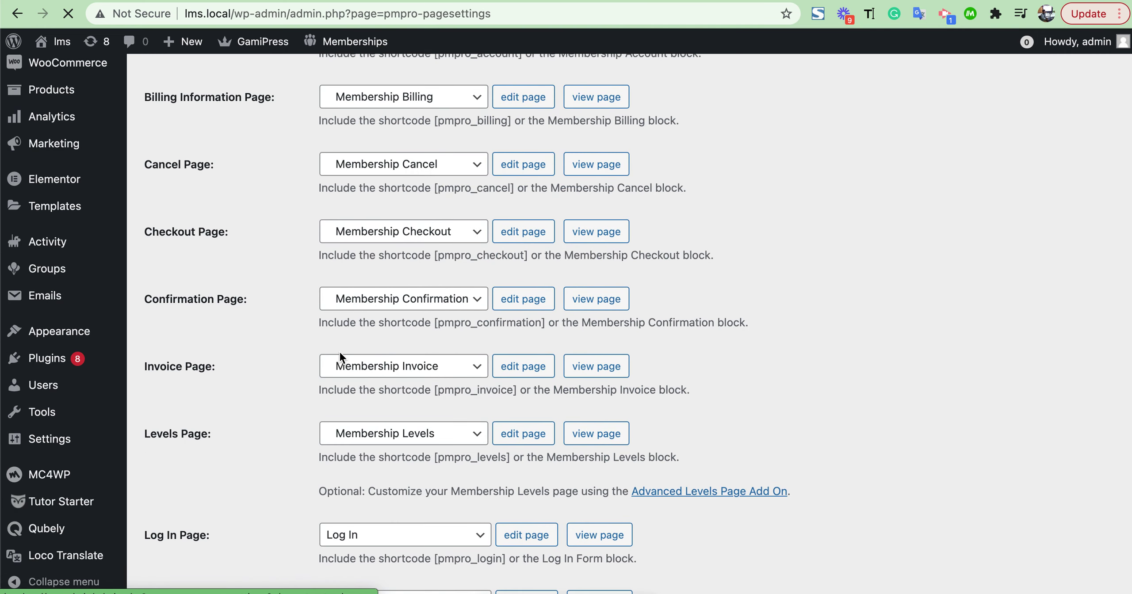
scroll(340, 352, "down", 4)
scroll(340, 352, "up", 7)
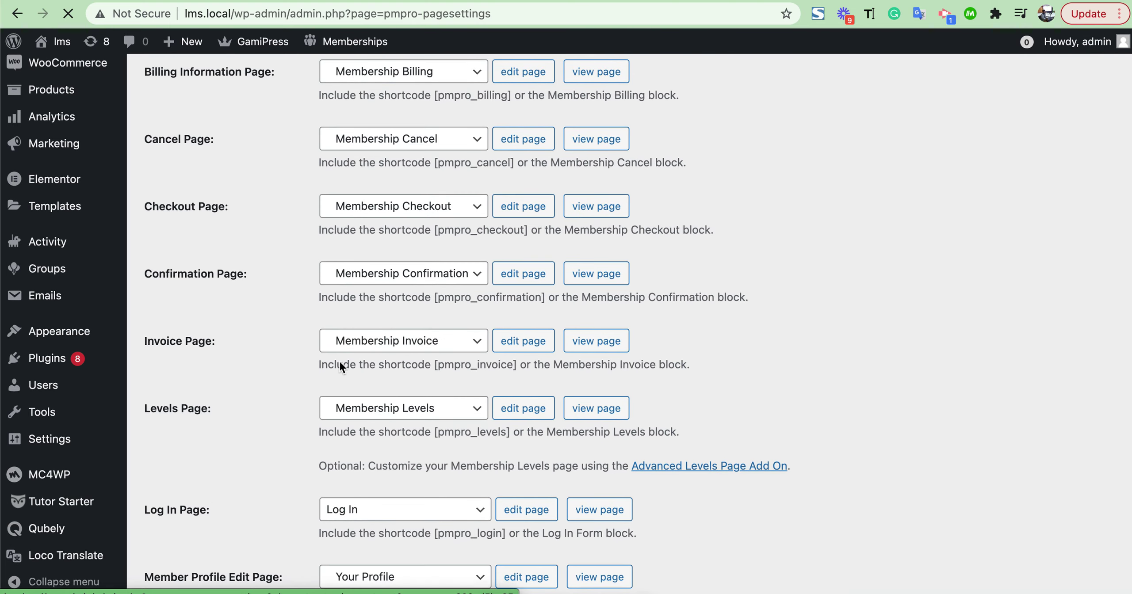
scroll(340, 361, "up", 5)
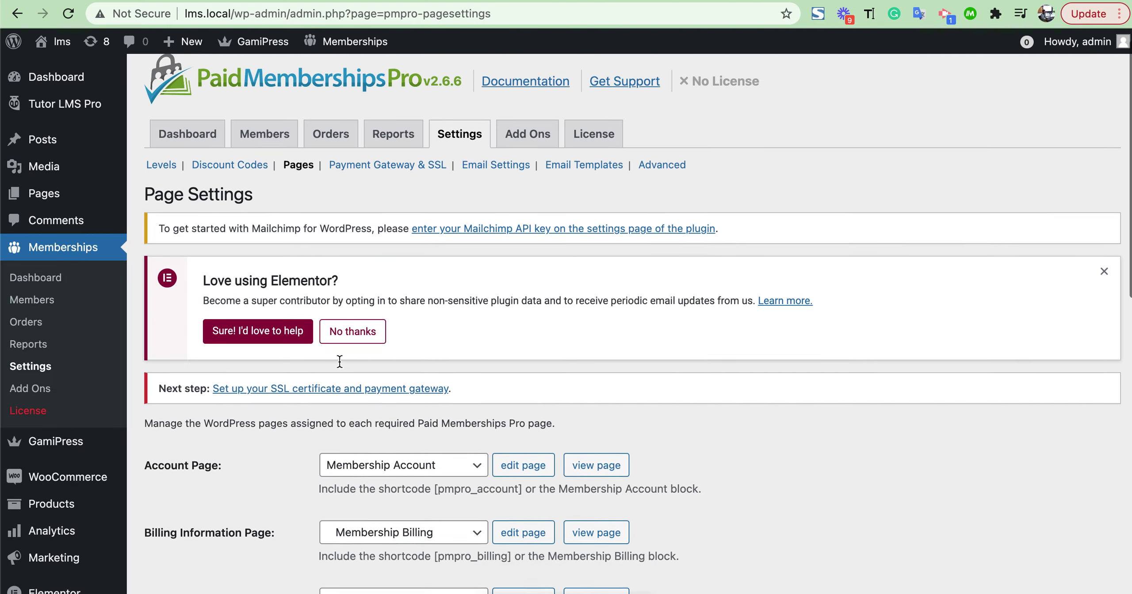
scroll(420, 357, "down", 6)
scroll(420, 358, "up", 6)
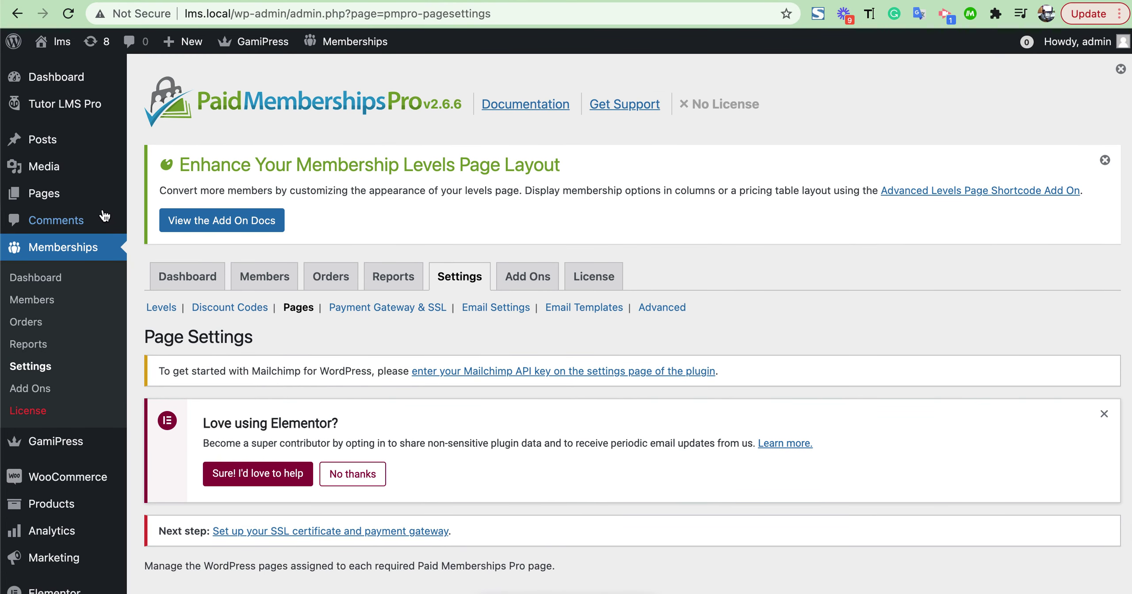
Go to the Tutor LMS Pro Courses list and open the Test1 course page in a new tab.
mouse_move(73, 114)
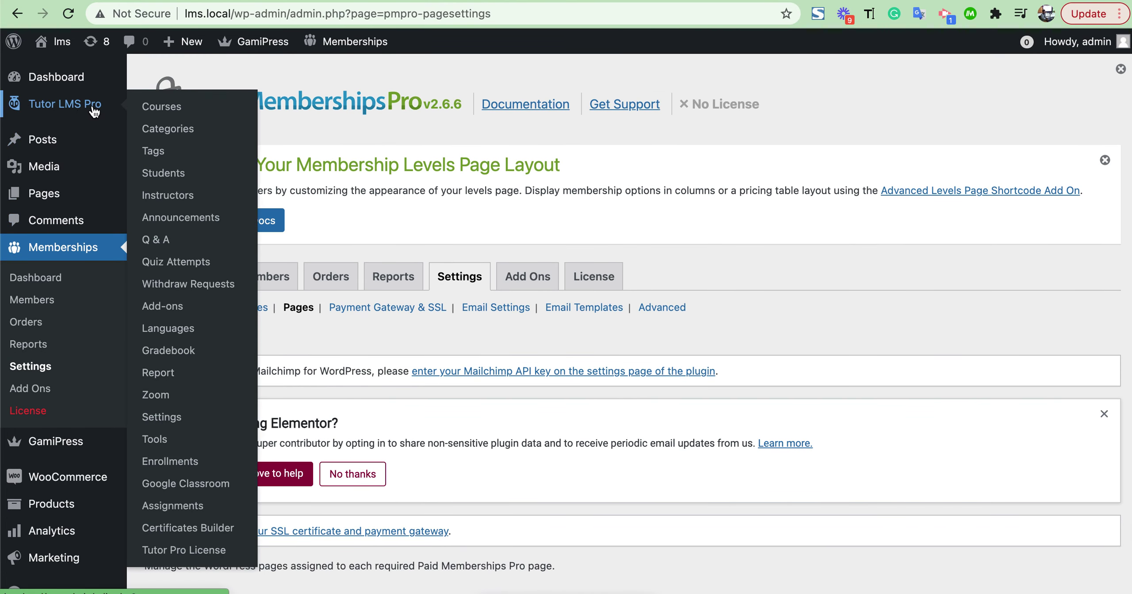
left_click(142, 111)
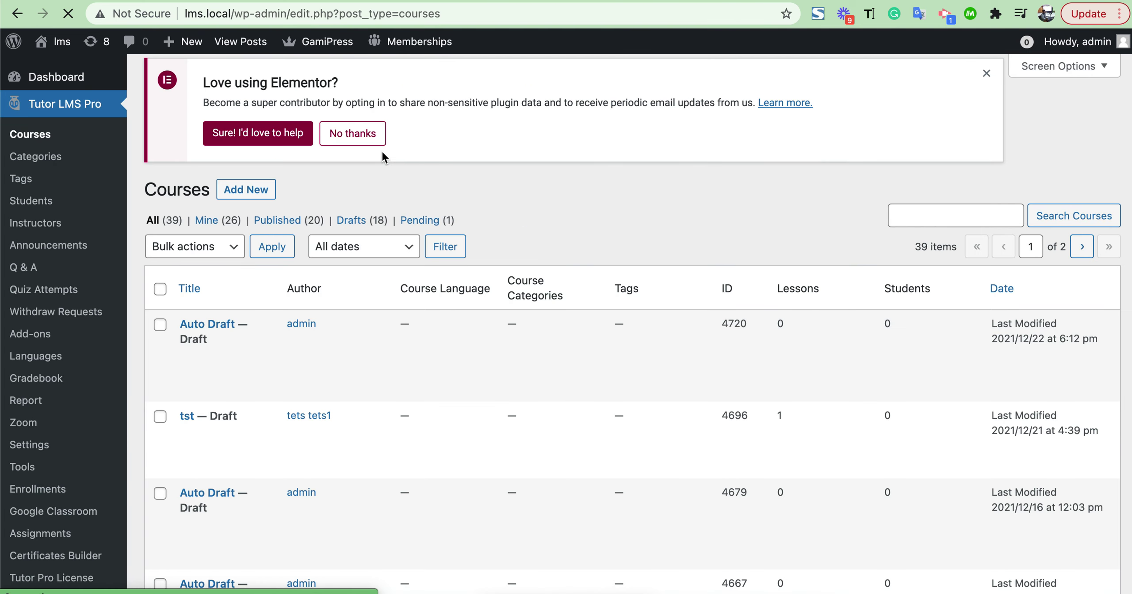
scroll(514, 187, "down", 12)
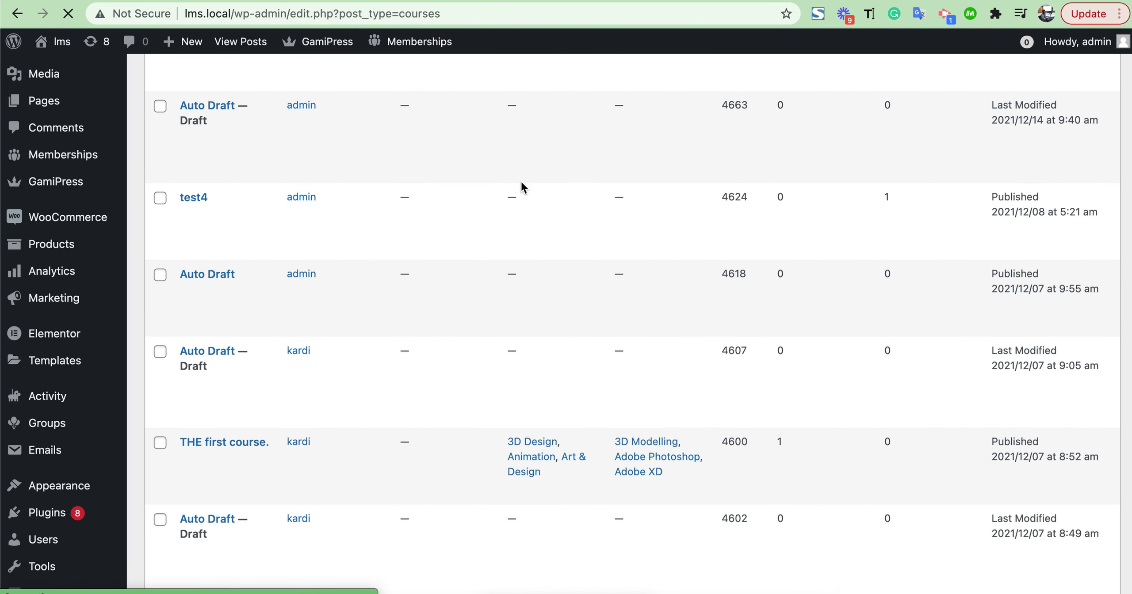
scroll(522, 186, "down", 1)
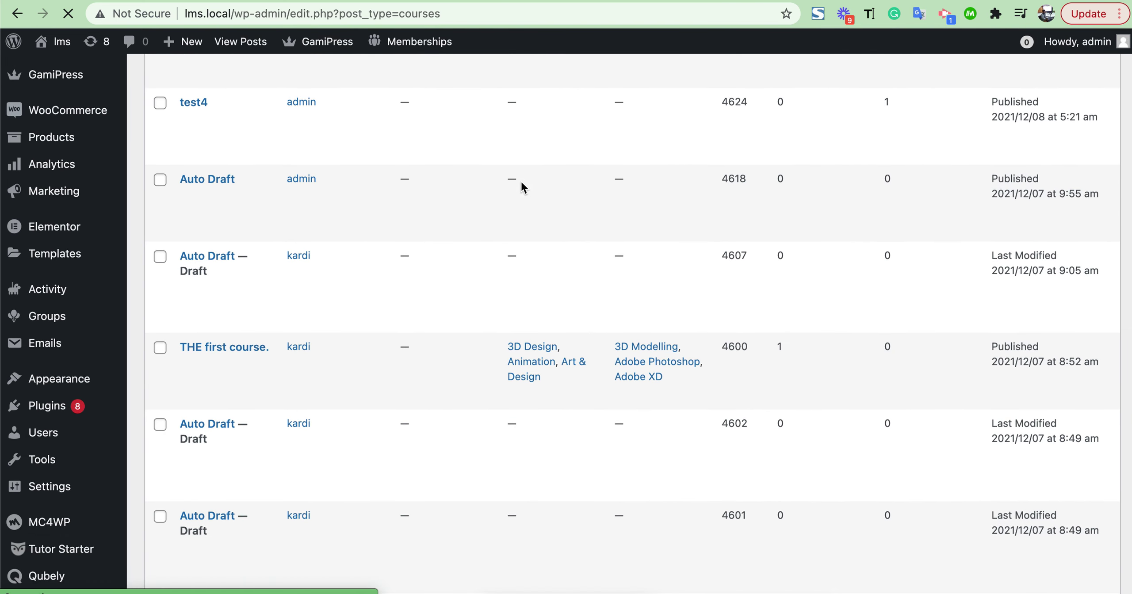
scroll(520, 187, "up", 2)
right_click(226, 173)
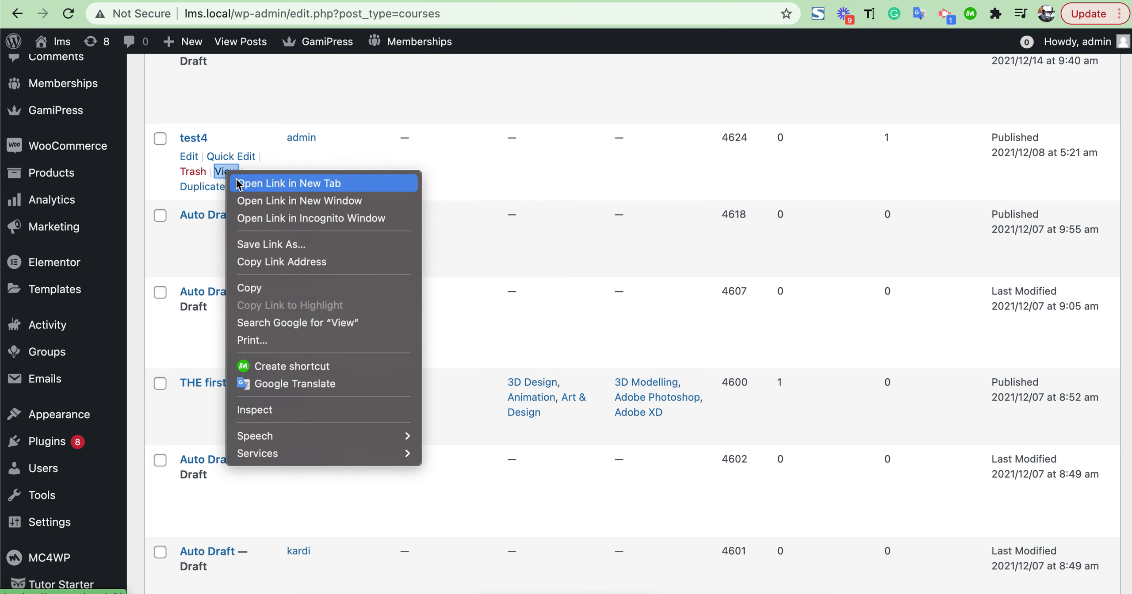
key("Escape")
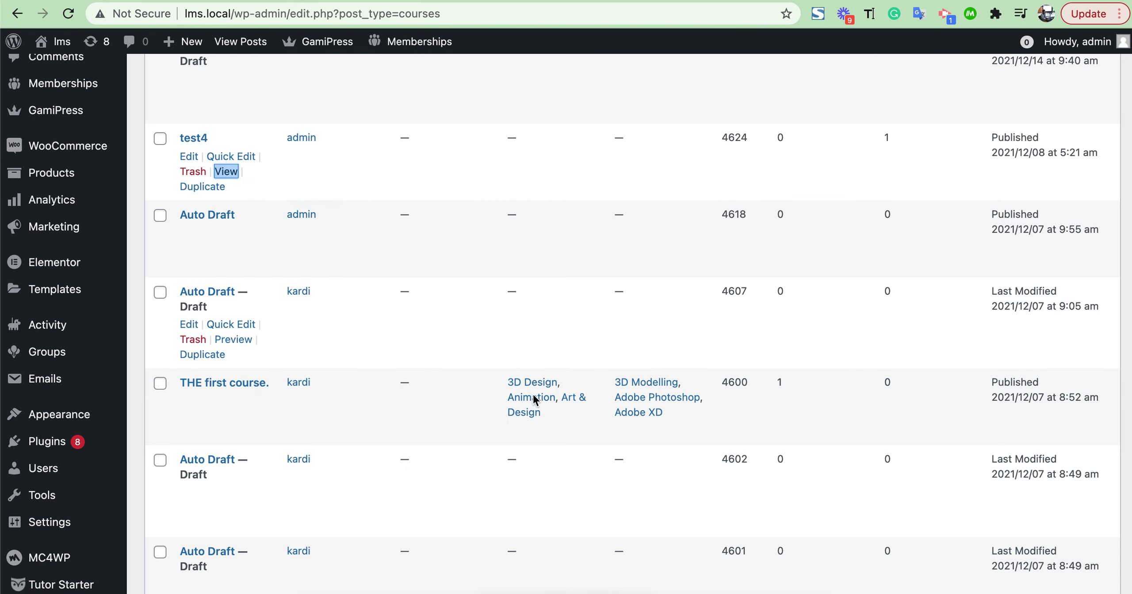
On the Test1 course page, select the Monthly $10/Mo plan and click Buy Now.
key("ctrl+Tab")
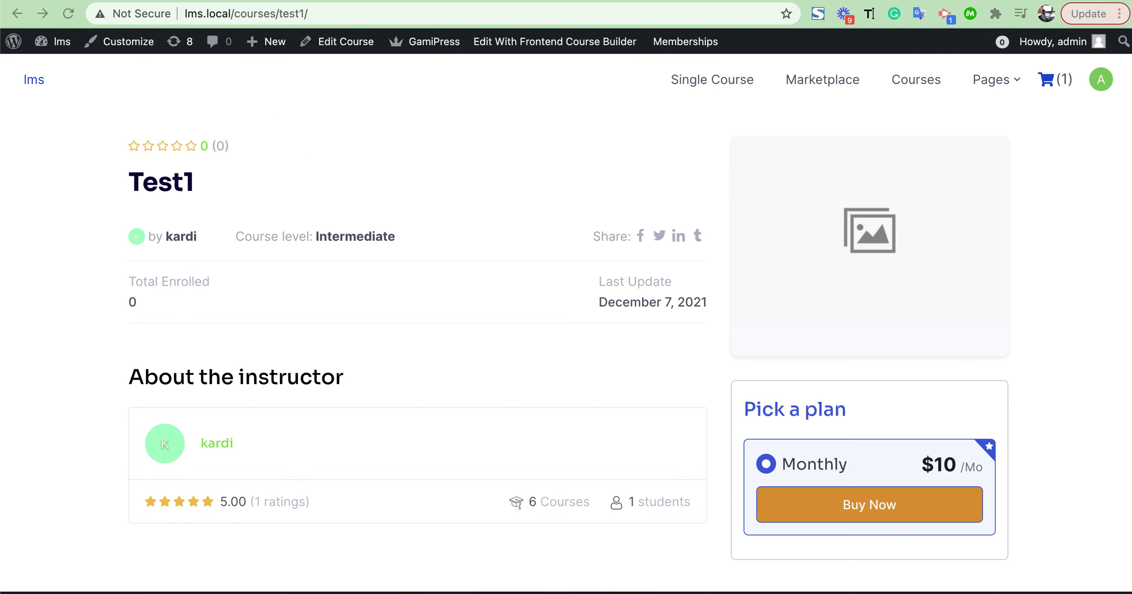
scroll(513, 372, "down", 2)
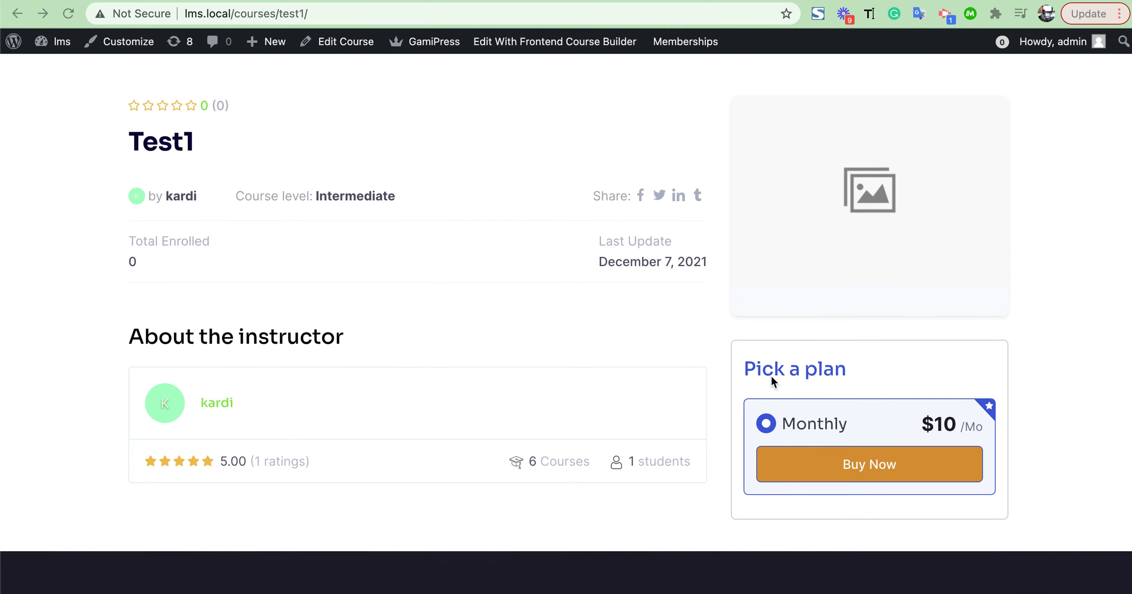
scroll(771, 375, "down", 4)
left_click_drag(779, 333, 859, 336)
left_click(859, 337)
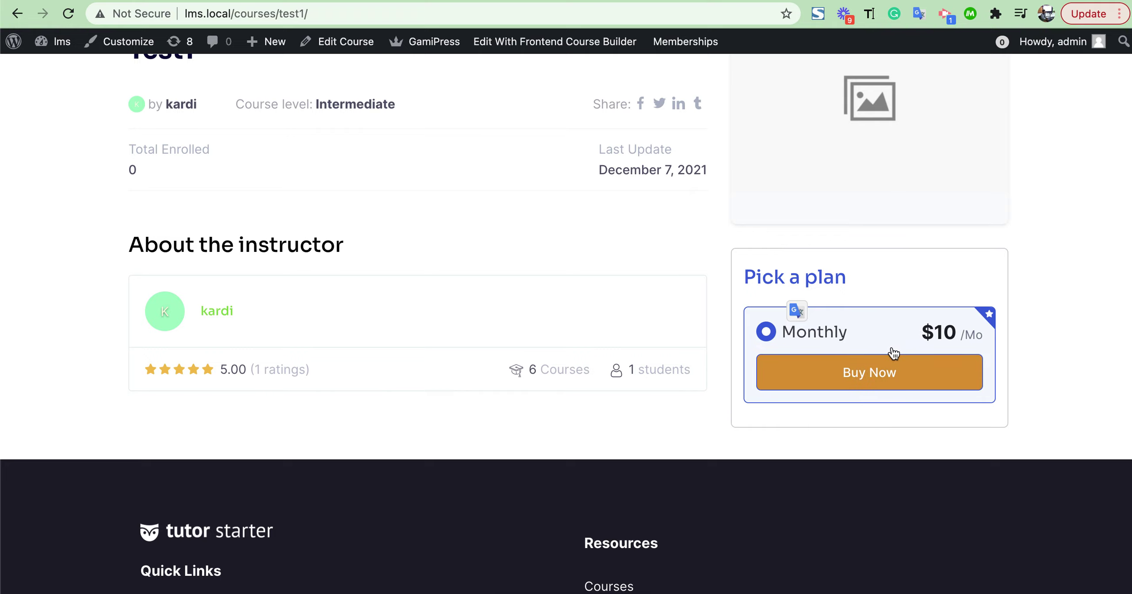
scroll(667, 332, "up", 3)
scroll(667, 332, "down", 10)
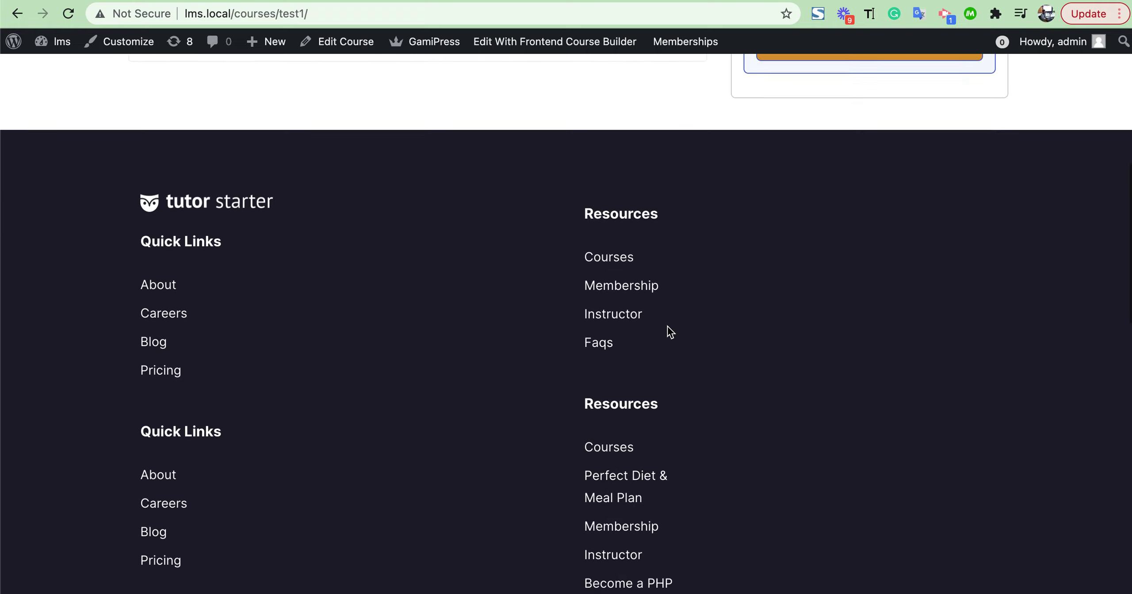
scroll(670, 341, "up", 10)
scroll(674, 354, "down", 5)
scroll(858, 447, "up", 2)
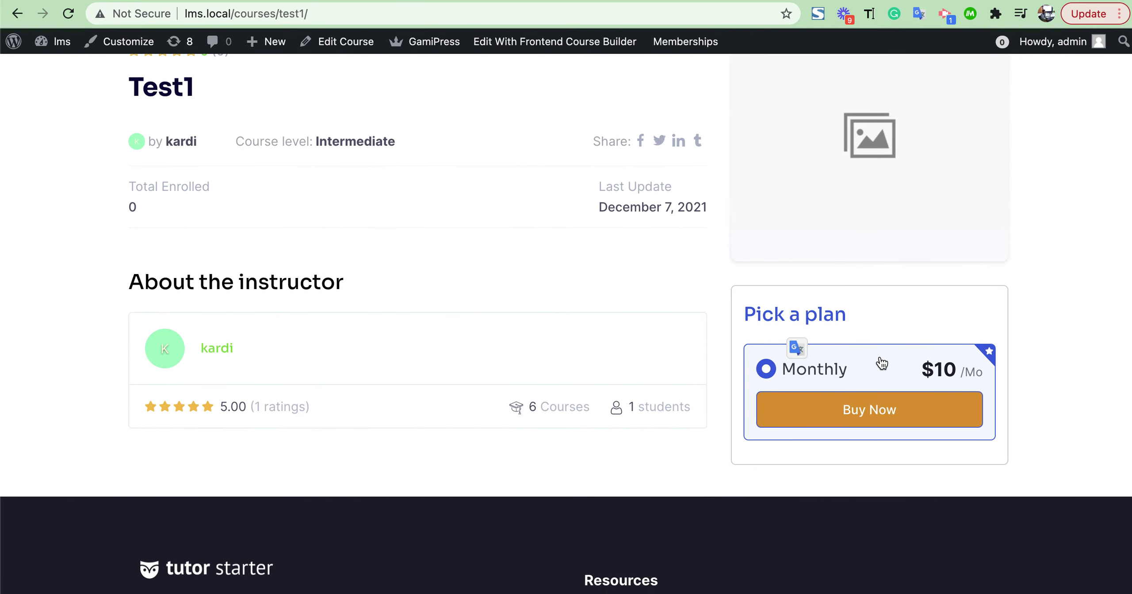
left_click(867, 408)
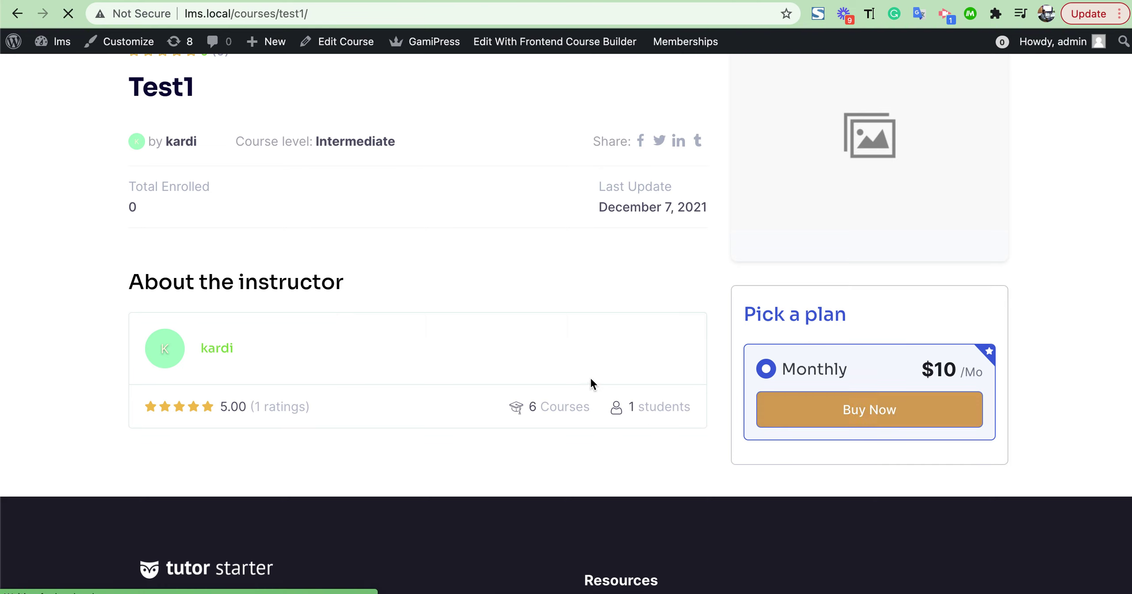